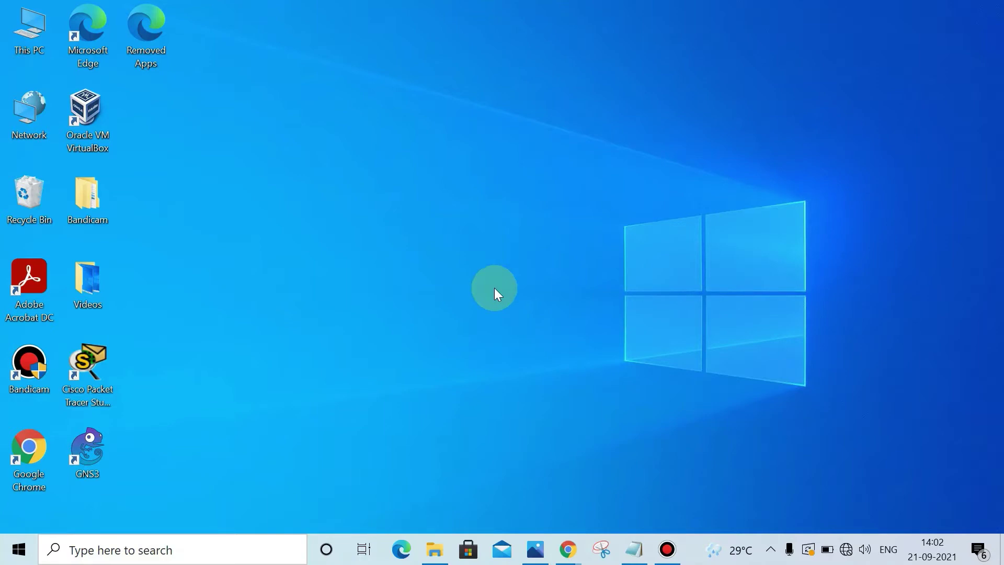
Step: Review the downloads in the Soft folder and the JunOS notes, then hide both windows
click(435, 550)
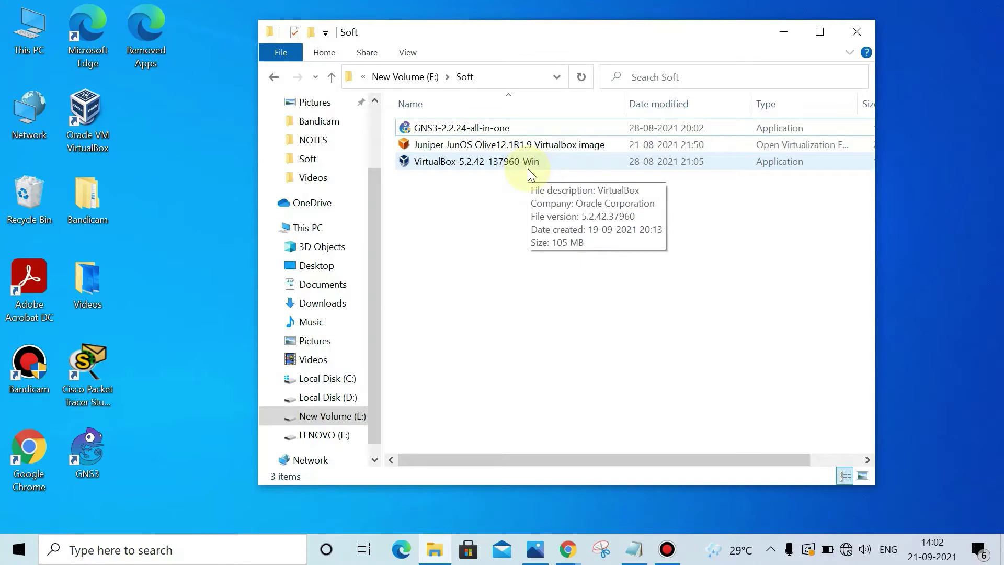
click(485, 284)
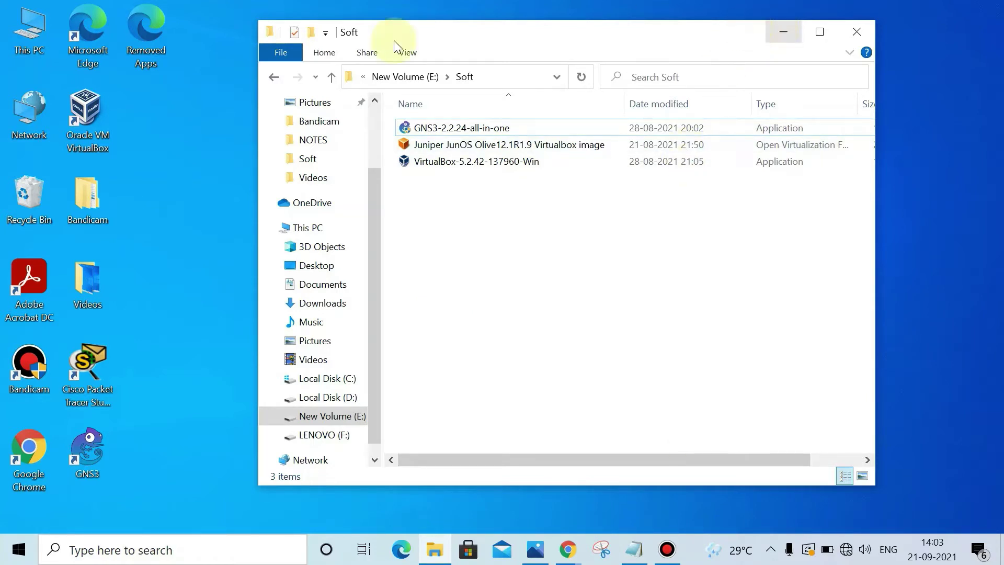
click(466, 212)
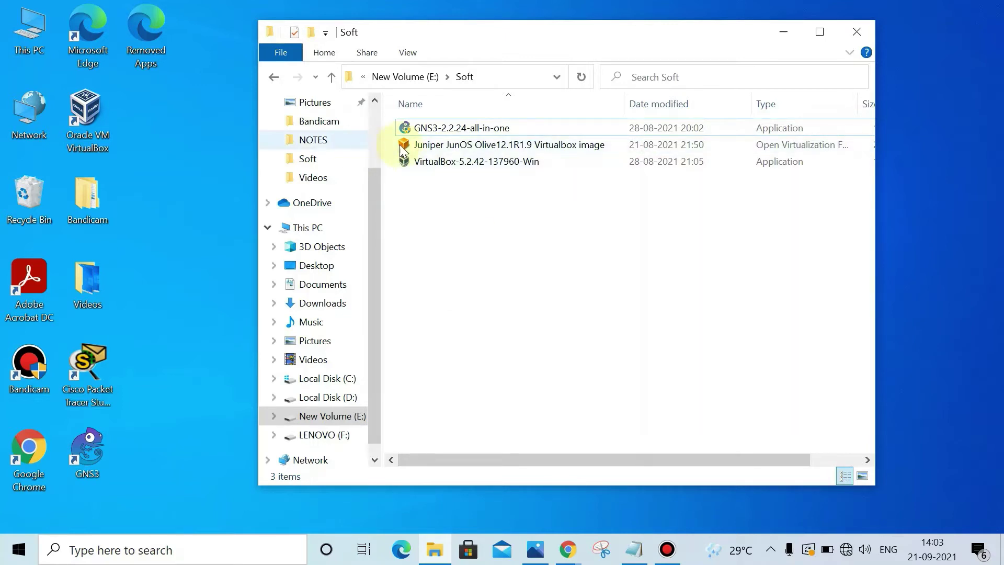
mouse_move(509, 150)
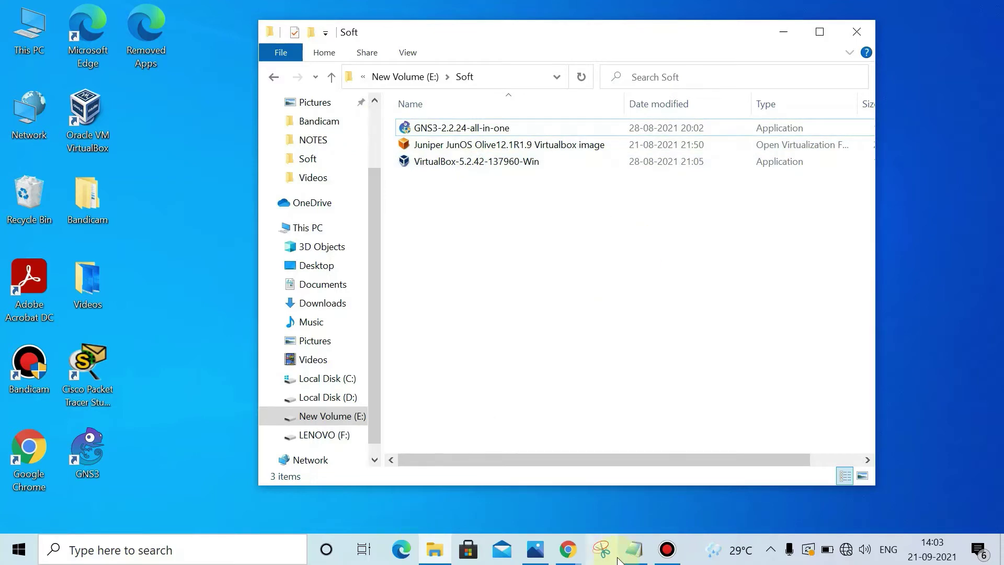
click(634, 549)
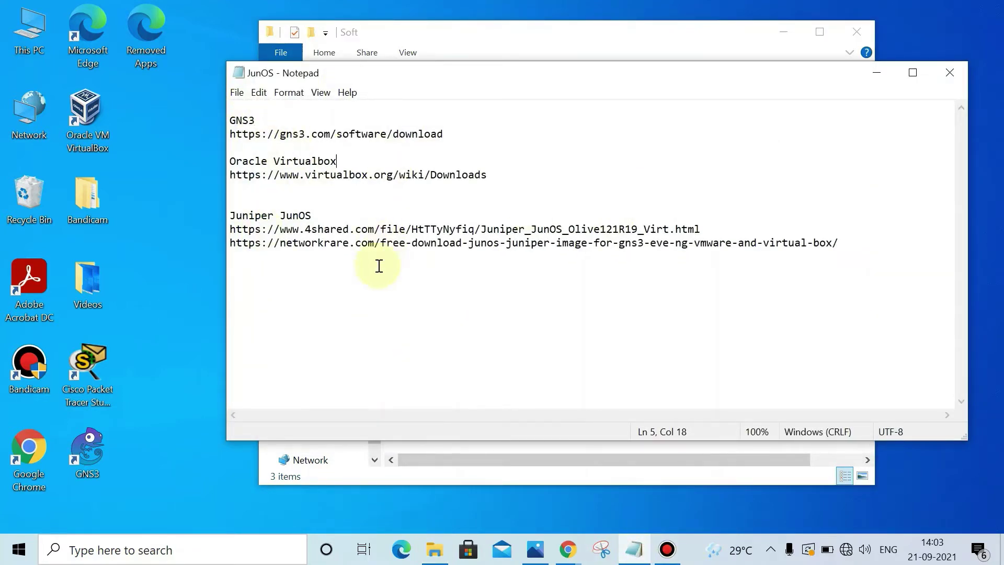
click(877, 74)
click(780, 34)
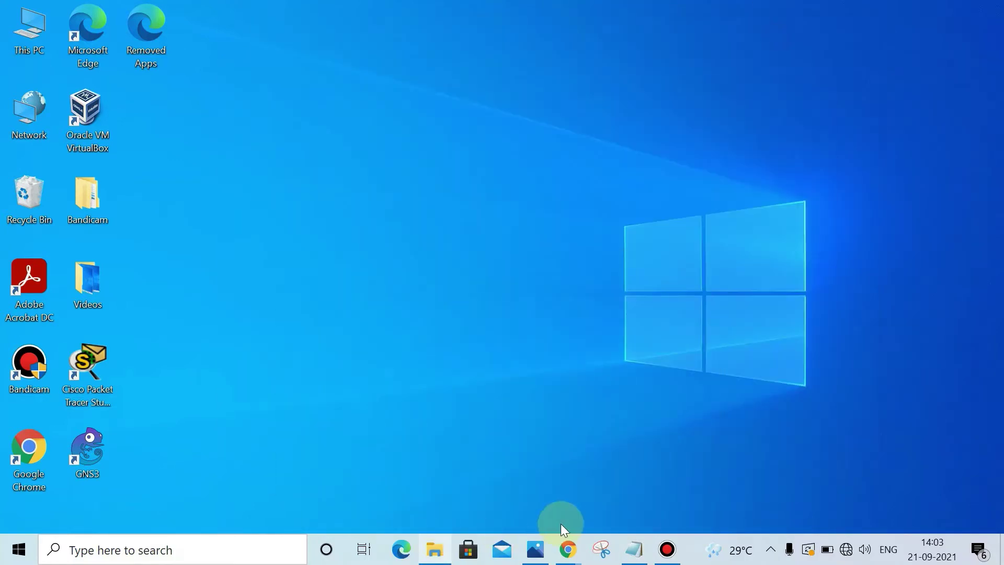
mouse_move(568, 549)
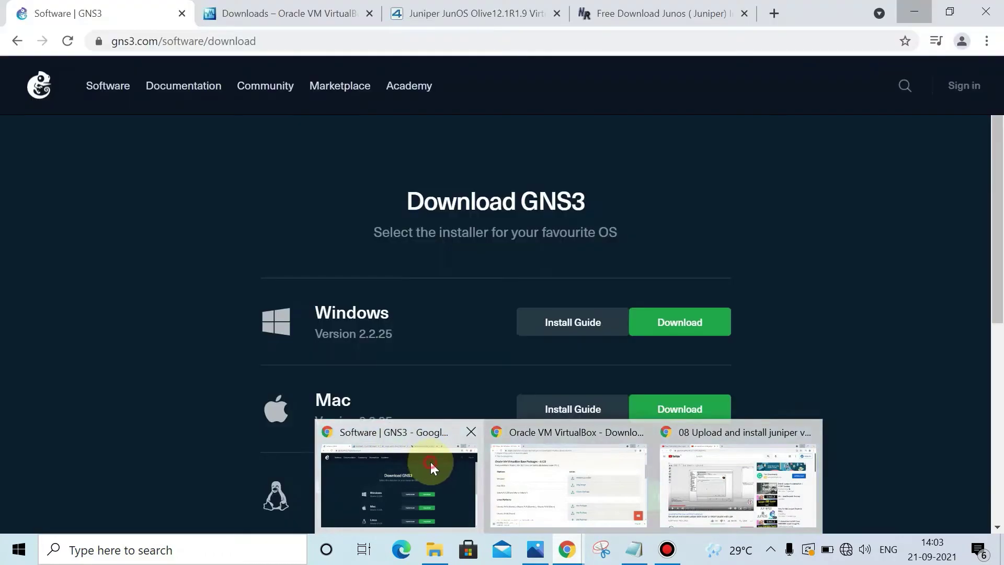
Step: Look over the GNS3, VirtualBox, JunOS image and Network Rare download pages, then minimize the browser
click(430, 460)
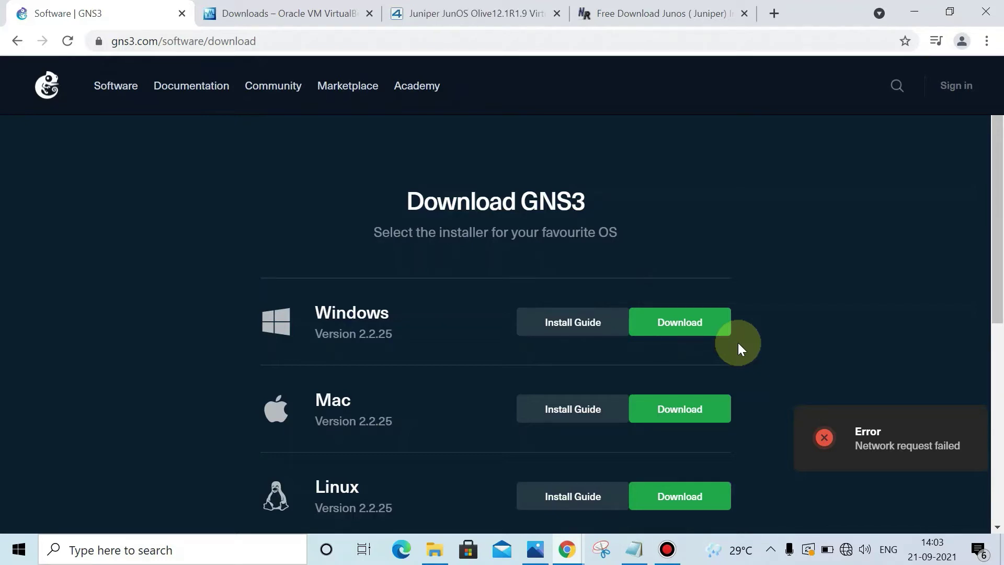
click(235, 12)
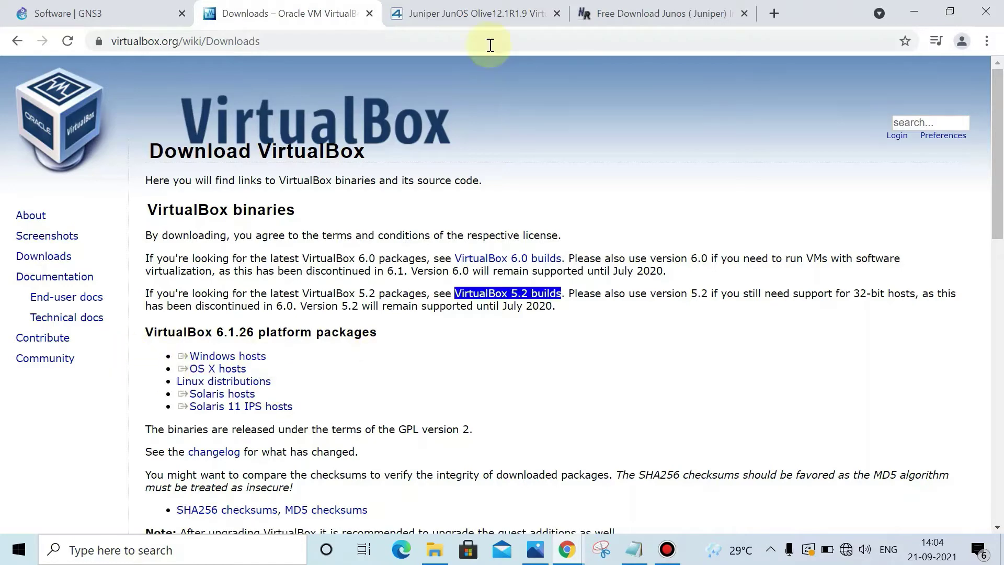
click(455, 14)
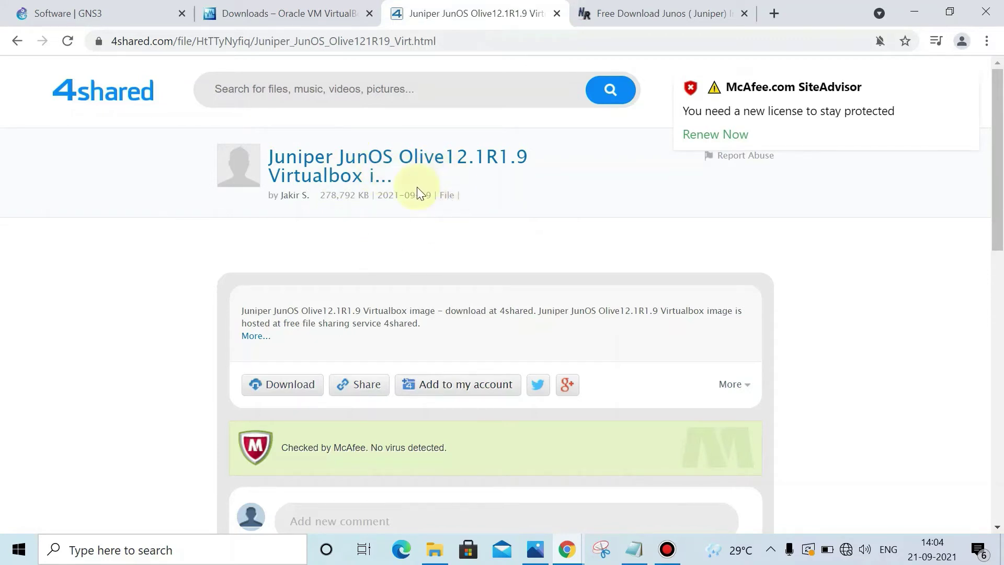
click(652, 12)
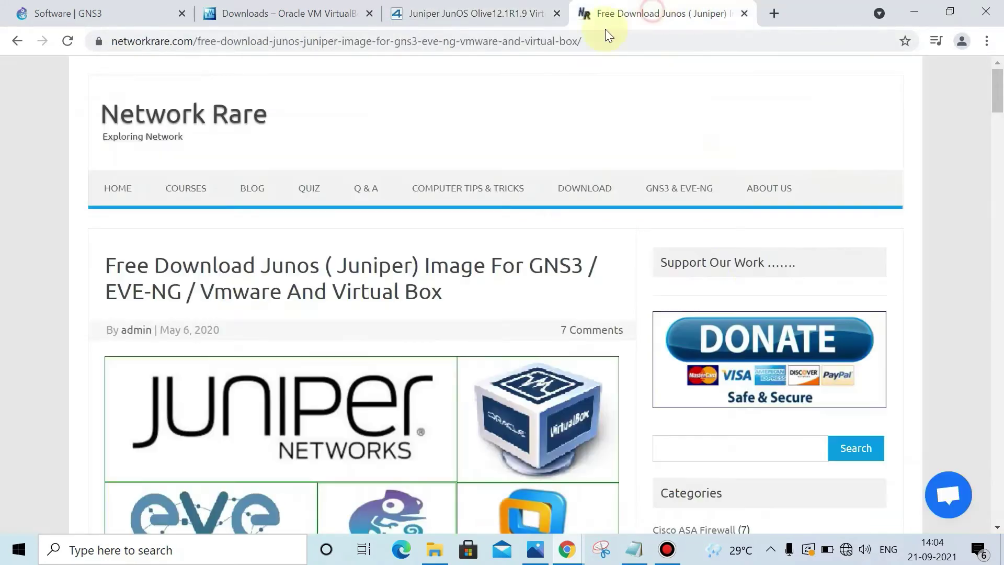
scroll(508, 251, down, 15)
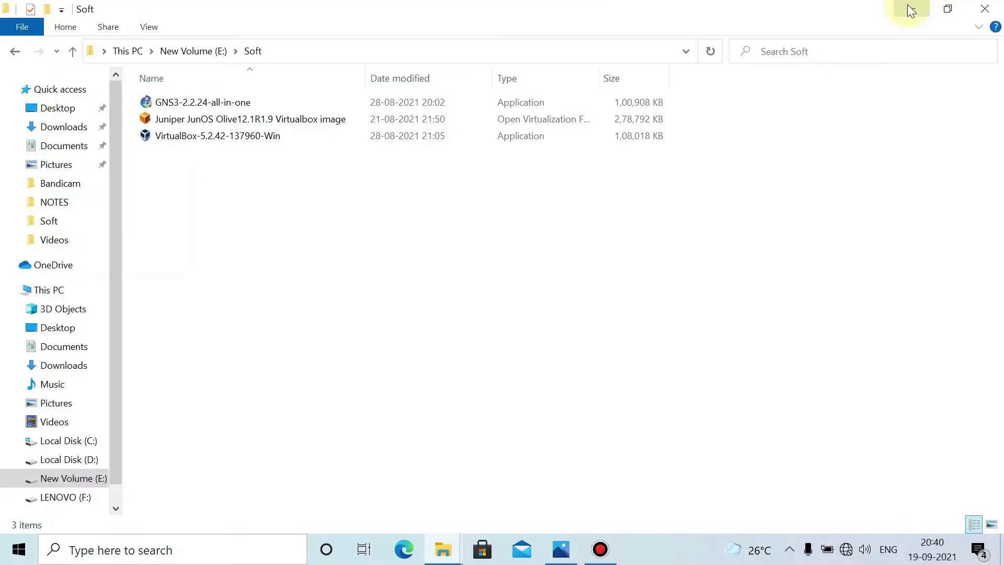
click(911, 10)
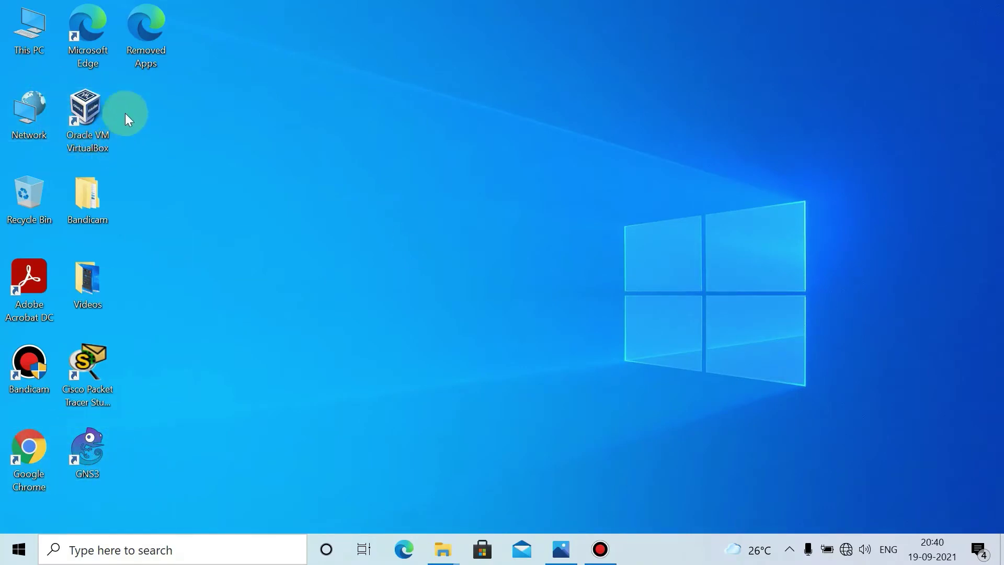
Step: Launch Oracle VM VirtualBox and start the Import Appliance wizard from the File menu
double_click(90, 104)
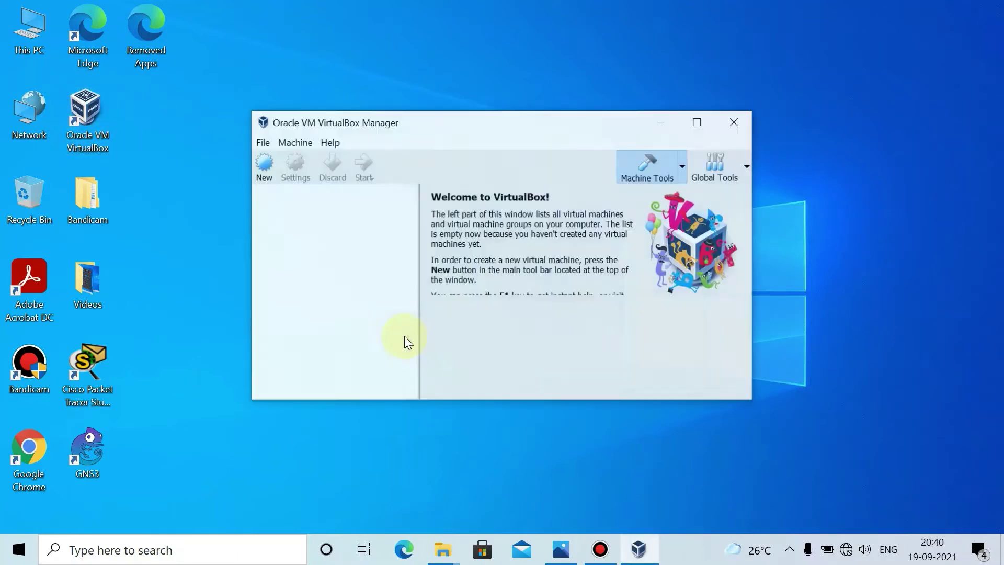
click(263, 142)
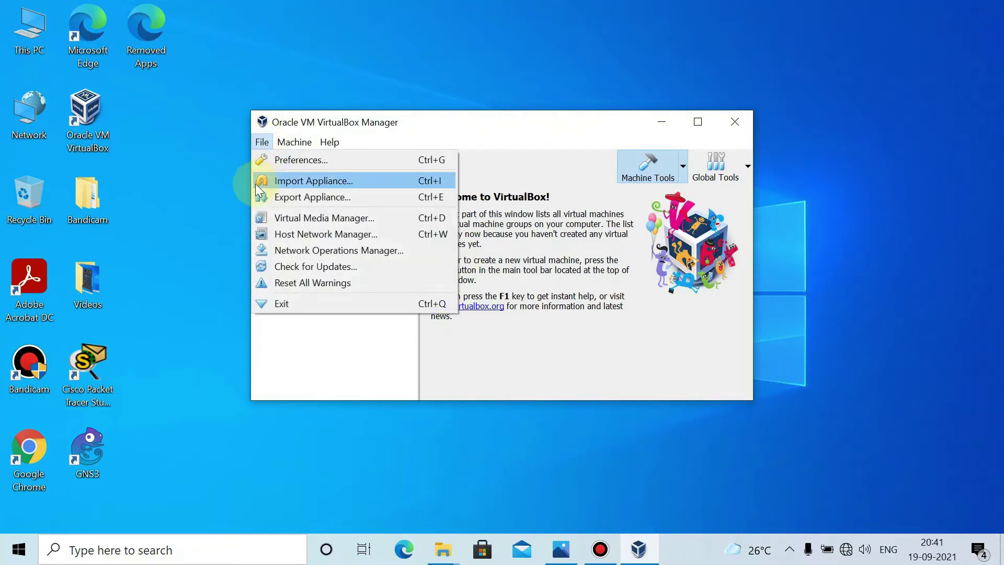
click(315, 181)
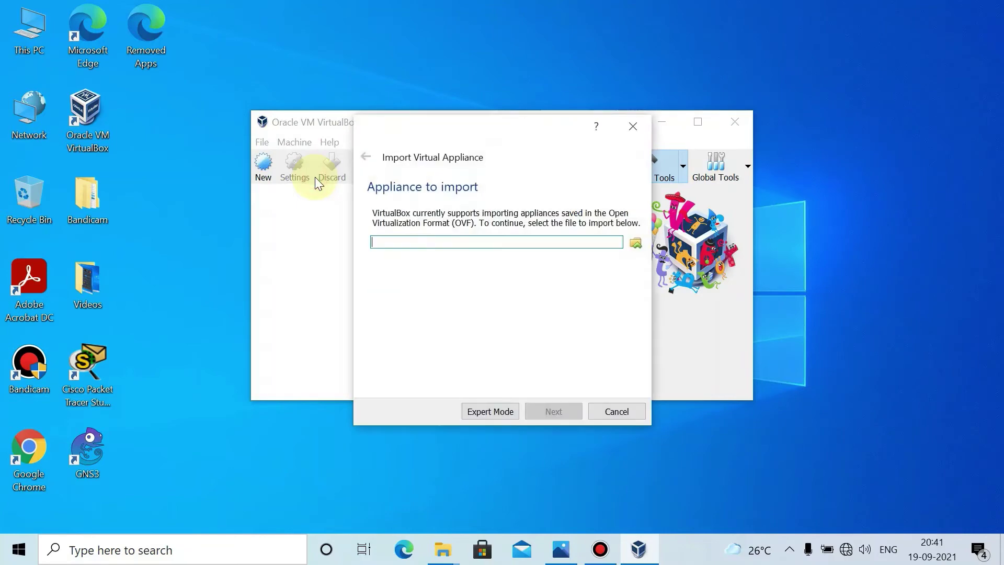
Step: Choose the Juniper JunOS Olive .ova from the Soft folder on drive E: as the appliance
click(635, 244)
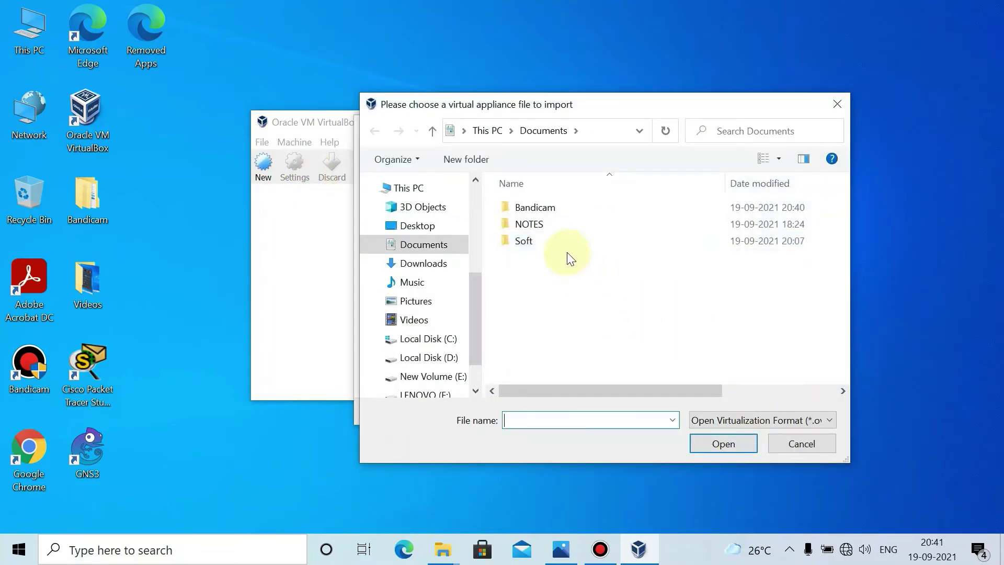
click(435, 377)
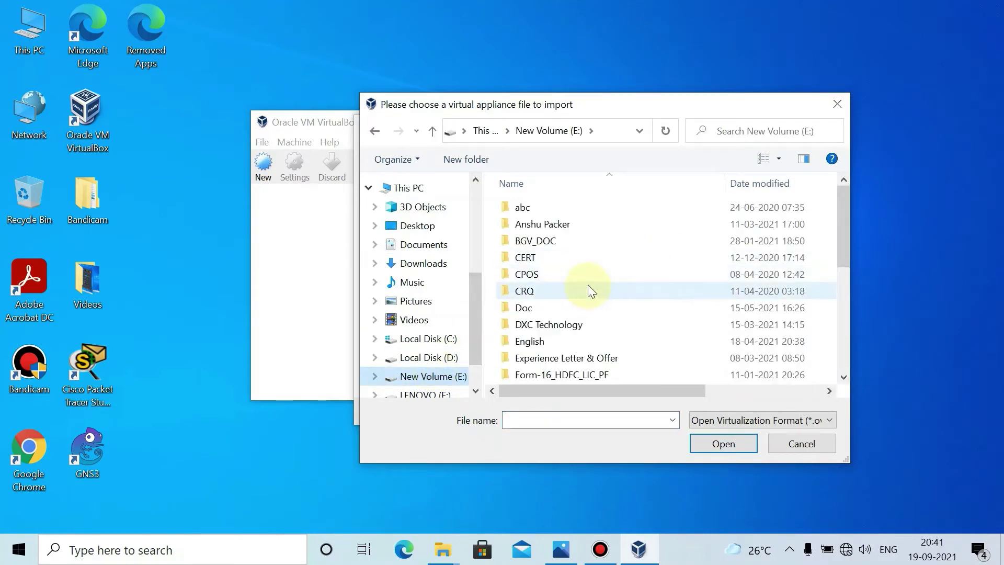
scroll(588, 287, down, 3)
double_click(519, 343)
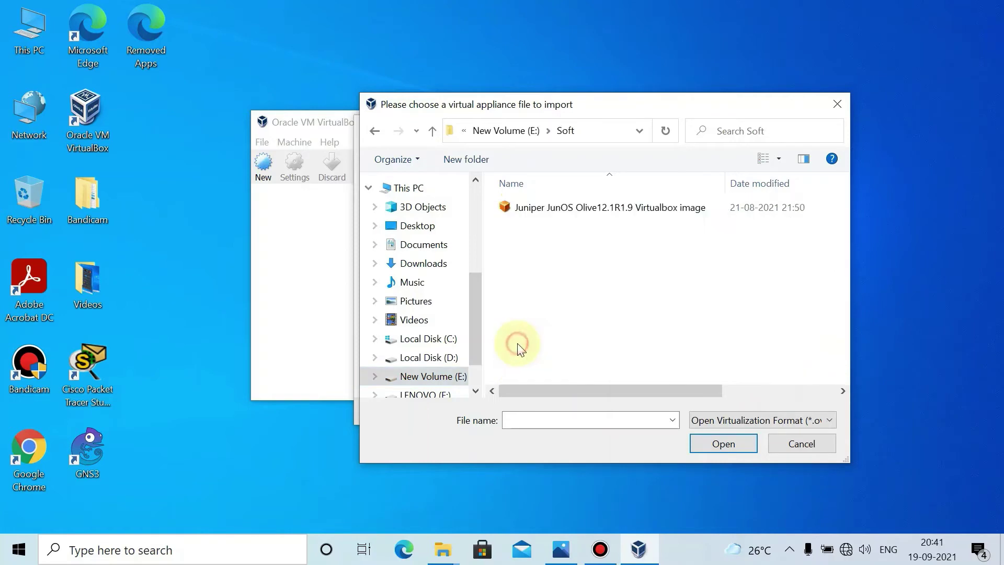
click(537, 209)
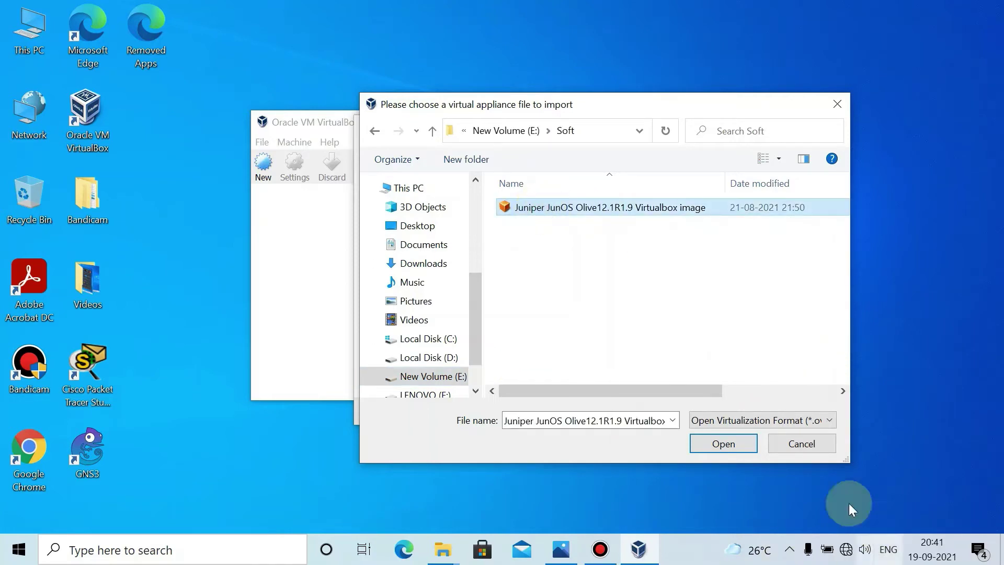
click(723, 444)
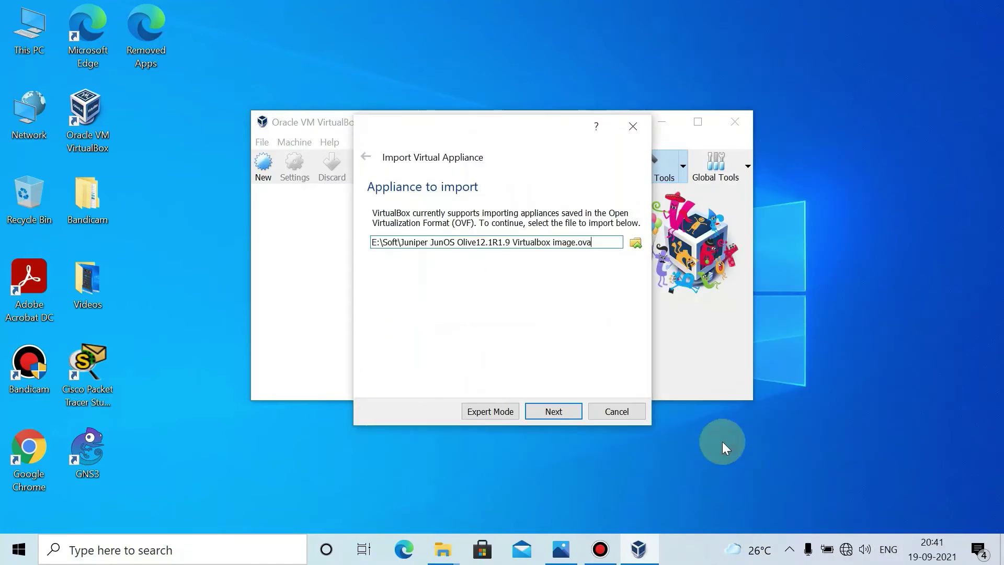
Step: Import the JunOS Olive appliance with default settings and close VirtualBox Manager
click(550, 412)
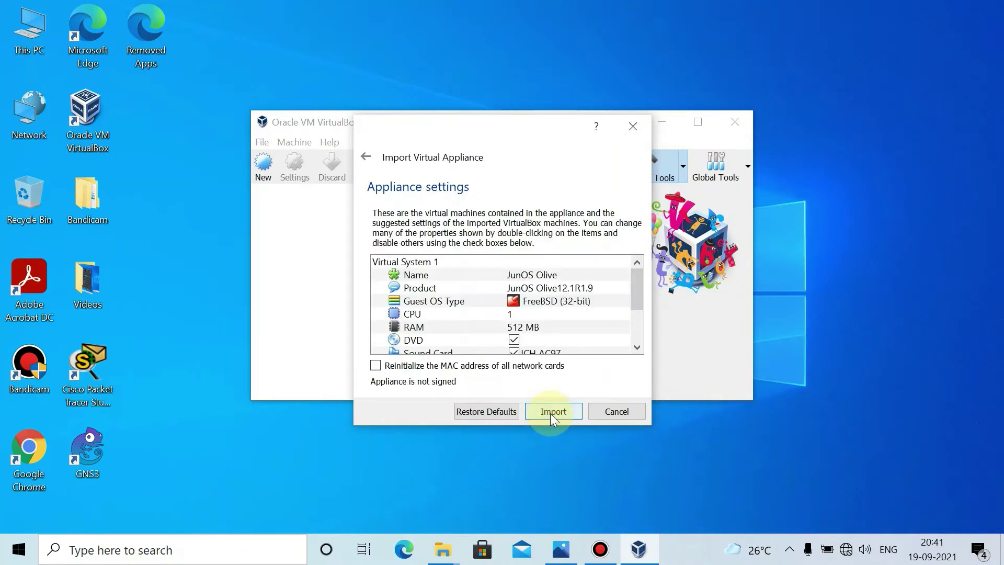
click(550, 412)
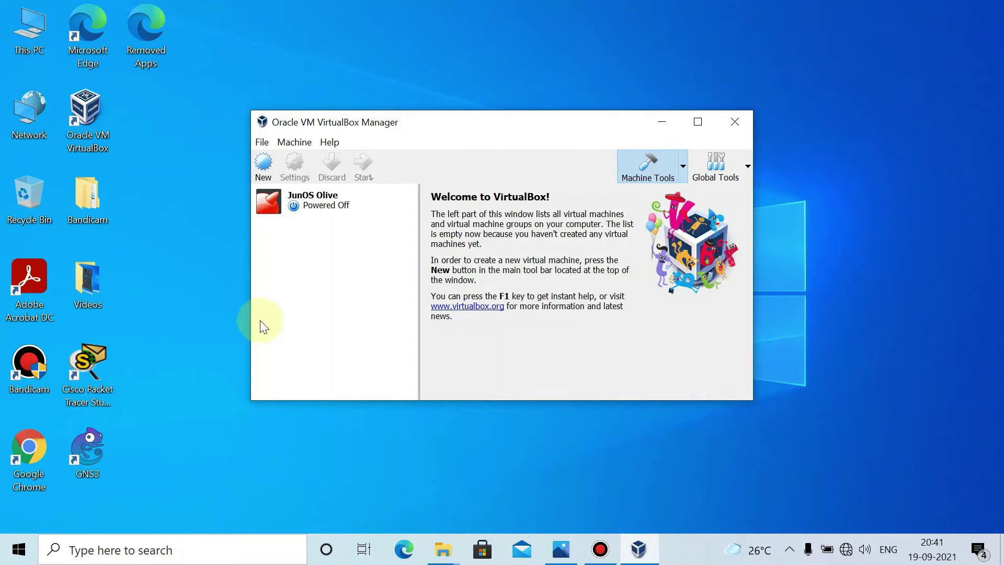
click(730, 126)
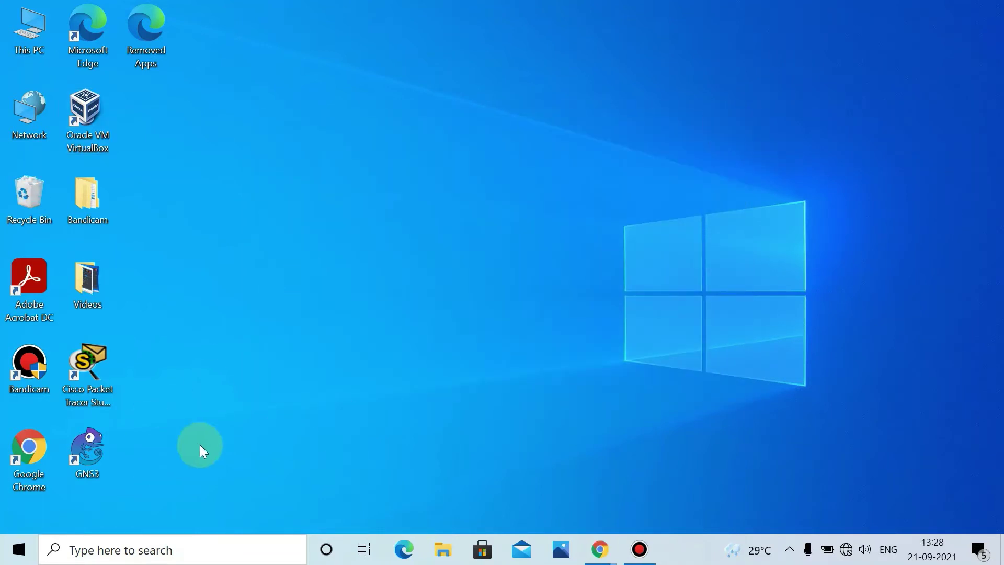
Step: Launch GNS3, cancel the Project dialog, and open the Edit menu
double_click(89, 448)
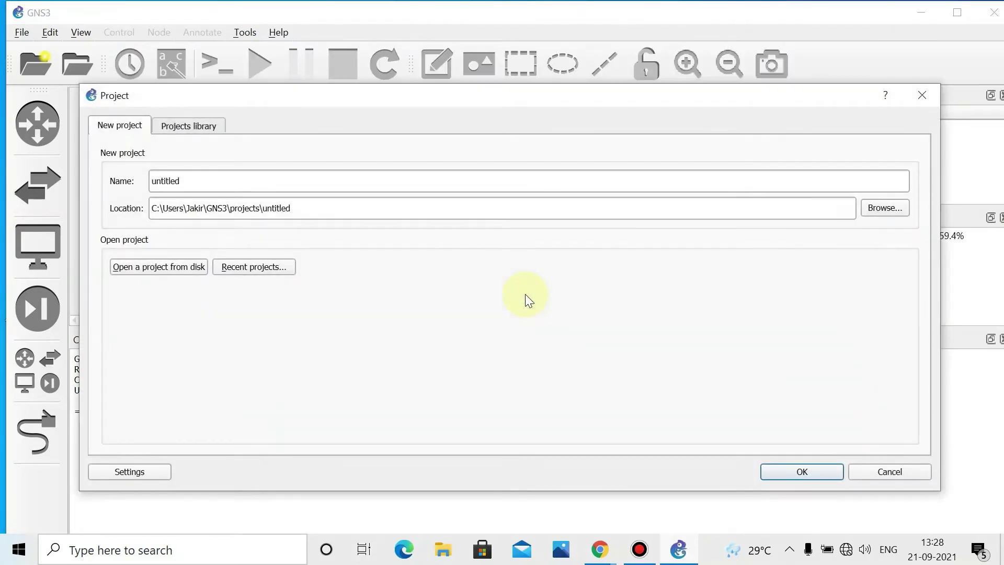
click(889, 472)
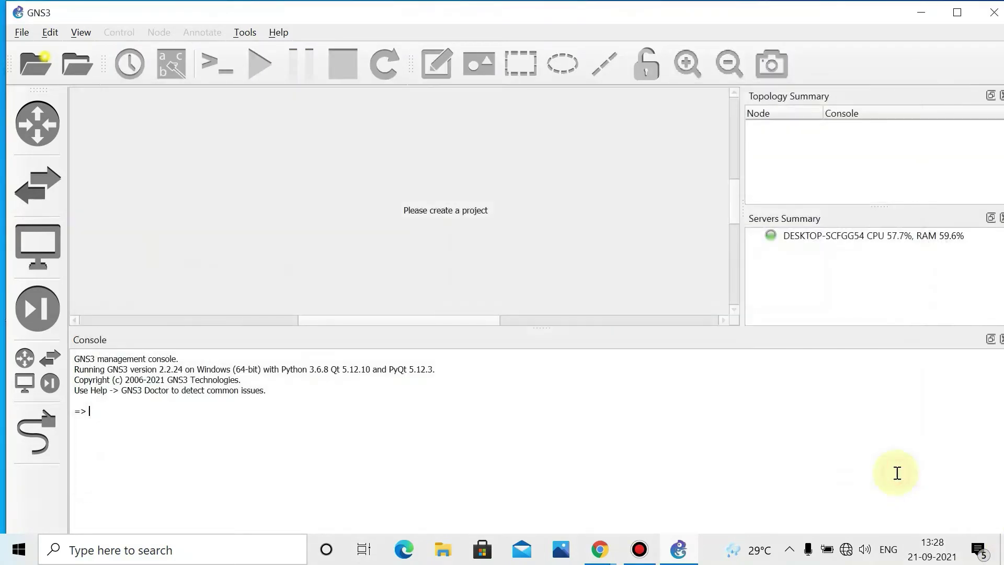
click(51, 32)
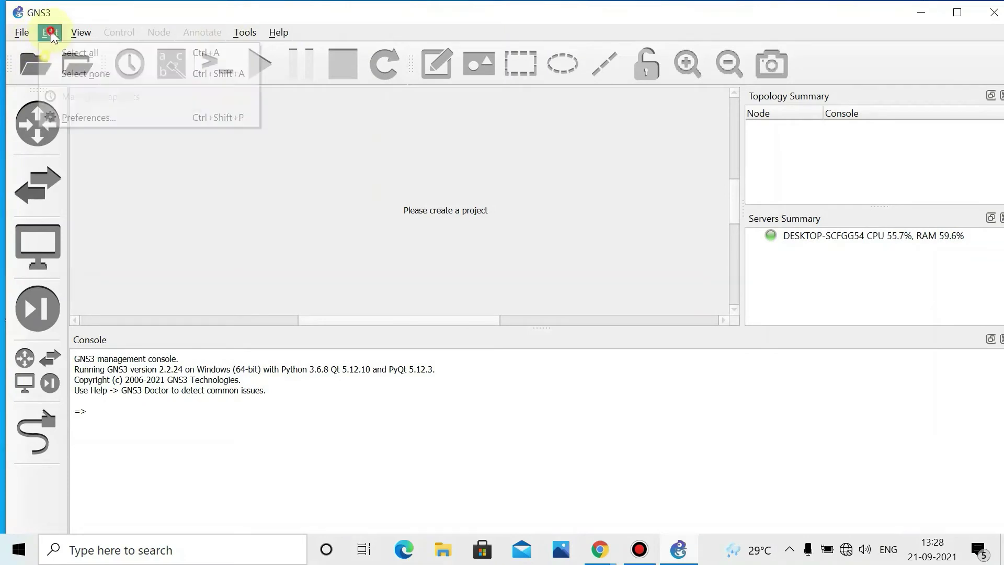
Step: In Preferences > VirtualBox VMs, add a JunOS Olive template set as a linked base VM
click(77, 118)
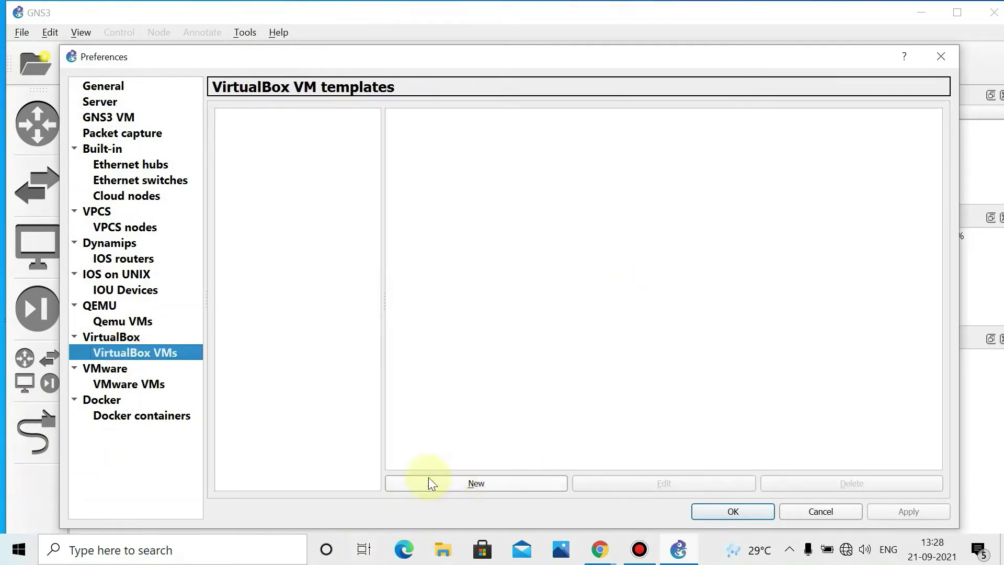
click(474, 481)
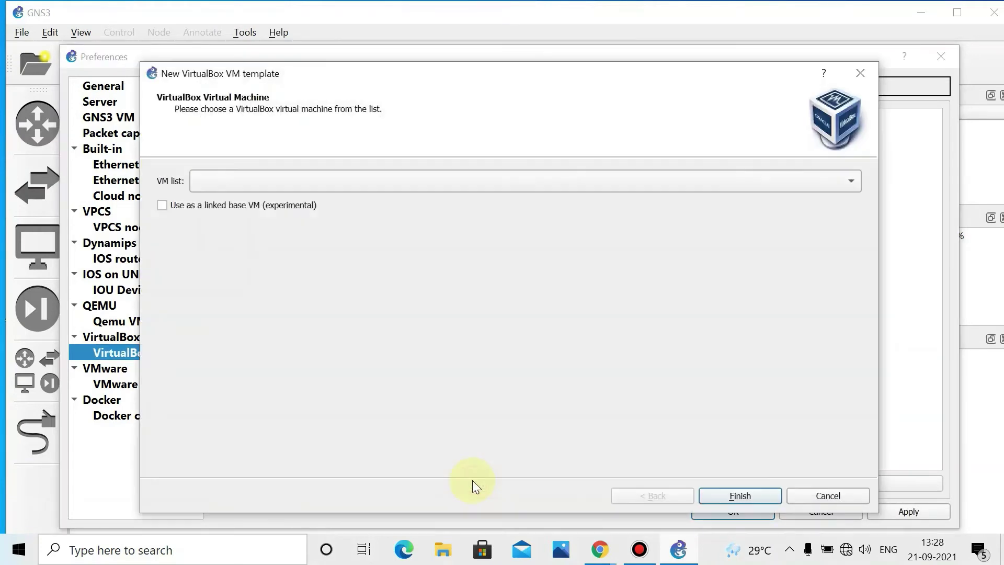
click(162, 205)
click(740, 495)
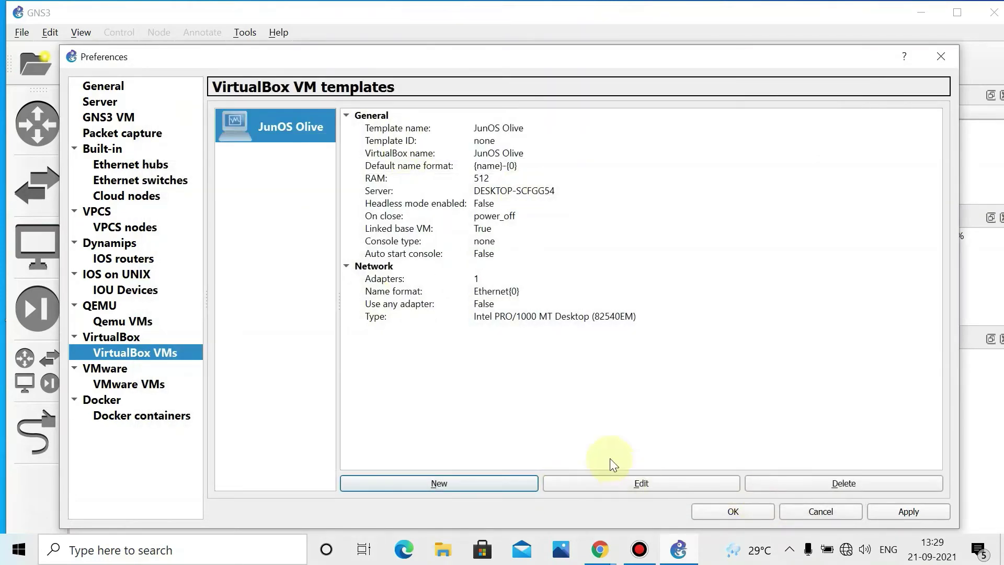
click(625, 478)
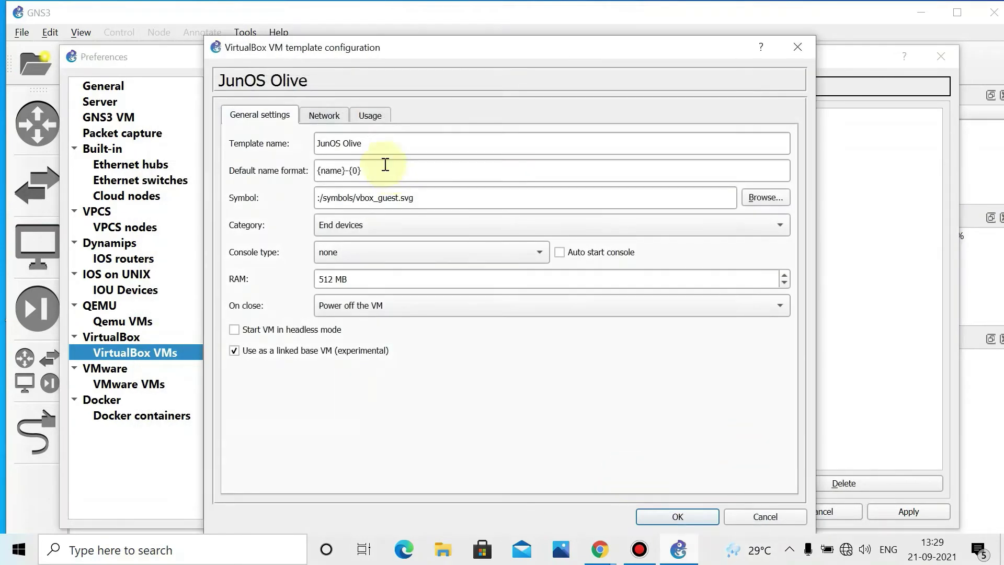
Step: Give the JunOS Olive template 3 adapters, allow any configured VirtualBox adapter, and save preferences
click(324, 115)
click(328, 144)
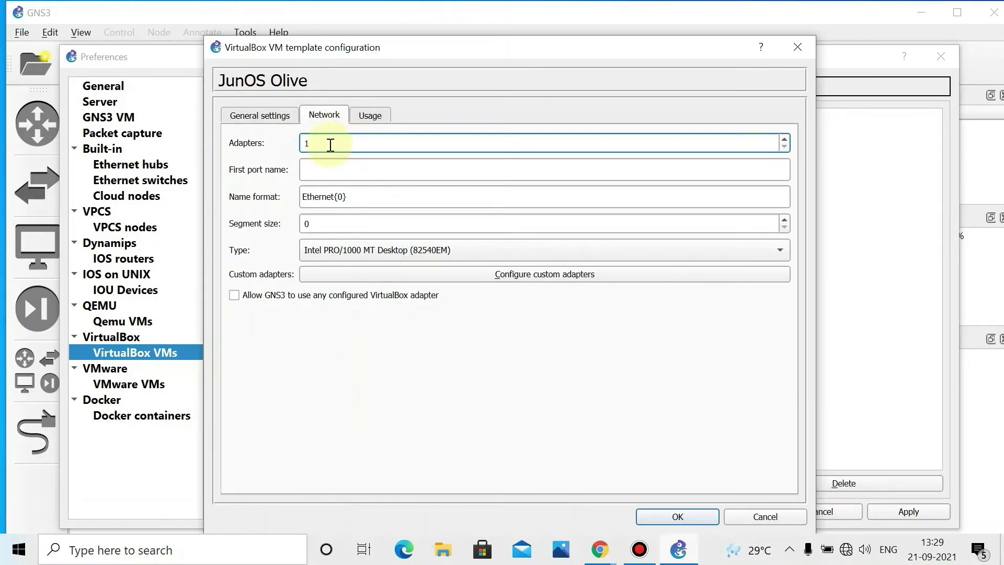
drag(317, 141, 287, 140)
click(234, 295)
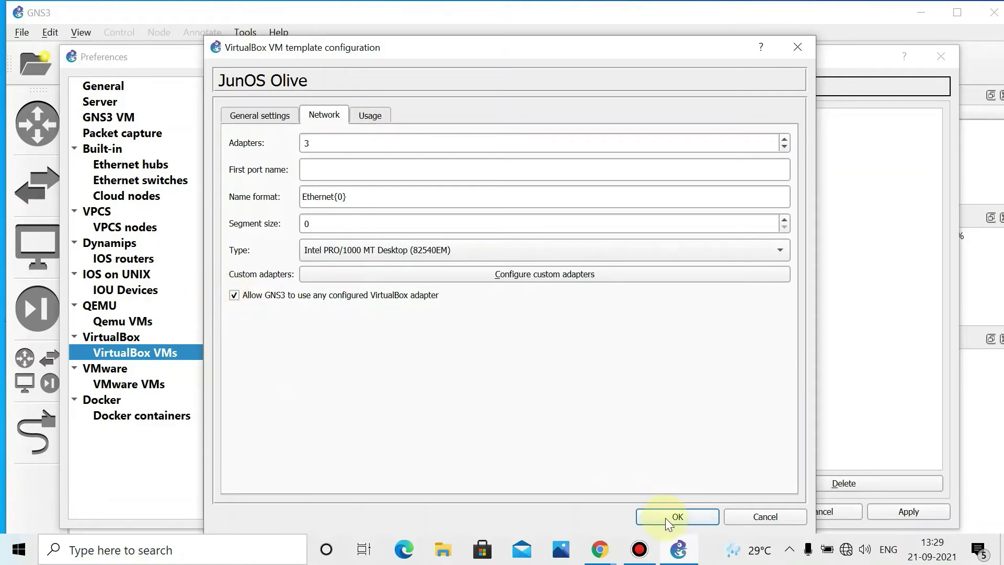
click(667, 517)
click(895, 512)
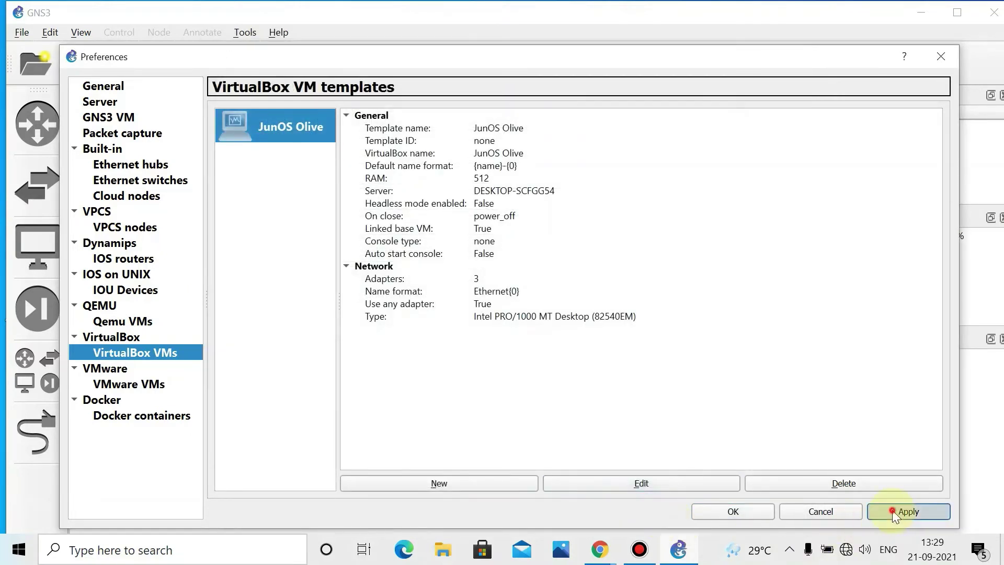
click(733, 513)
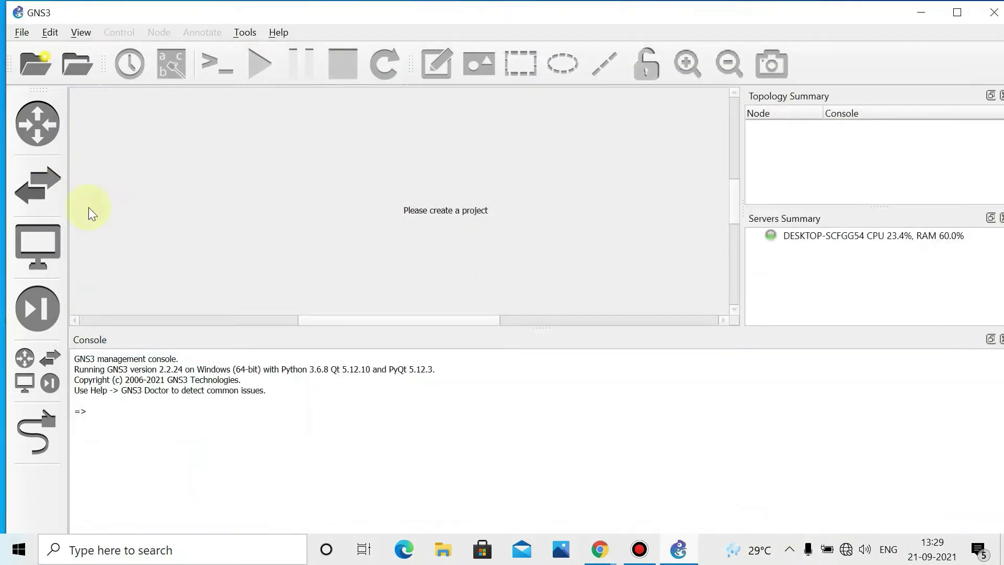
Step: Start a new blank project from the File menu and select the default name 'untitled'
click(22, 33)
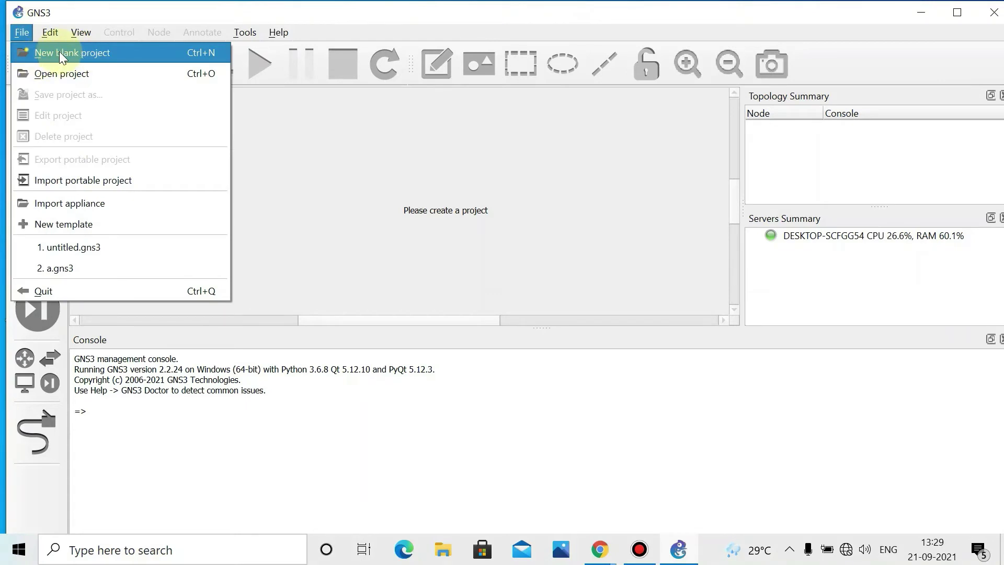
click(58, 52)
drag(203, 181, 123, 181)
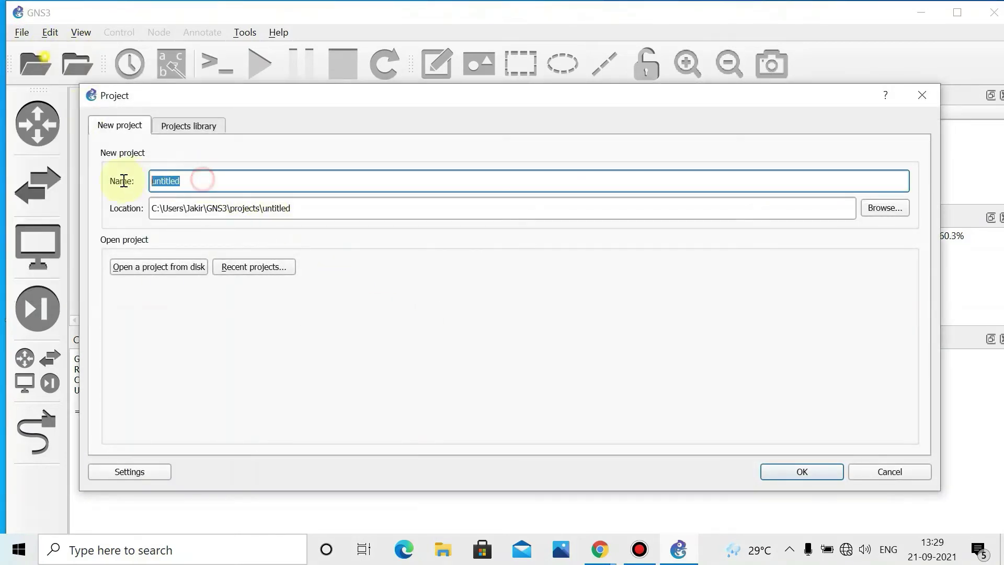
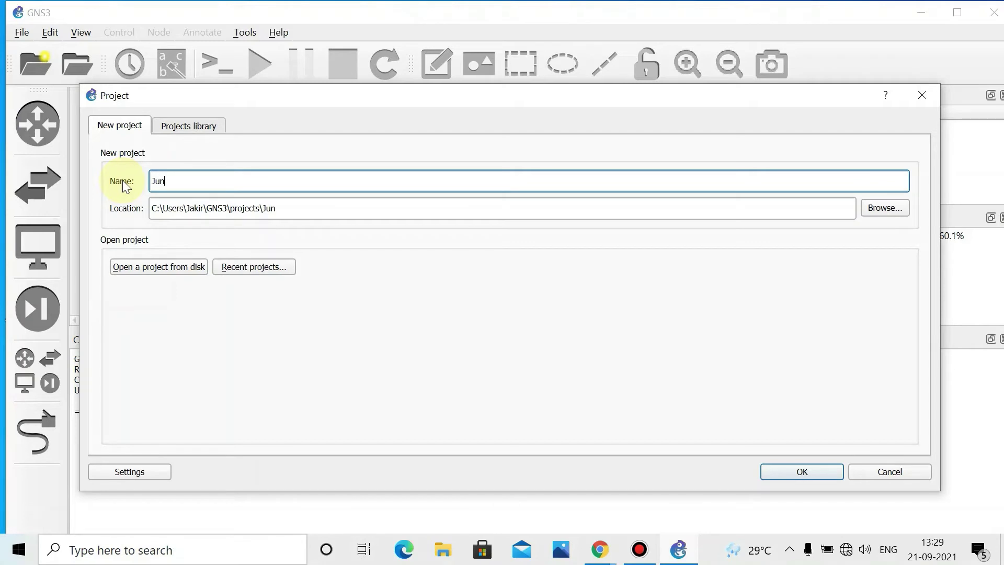
Step: Create the JunOSOlive project and place two JunOS Olive nodes on the canvas
text(OSOlive)
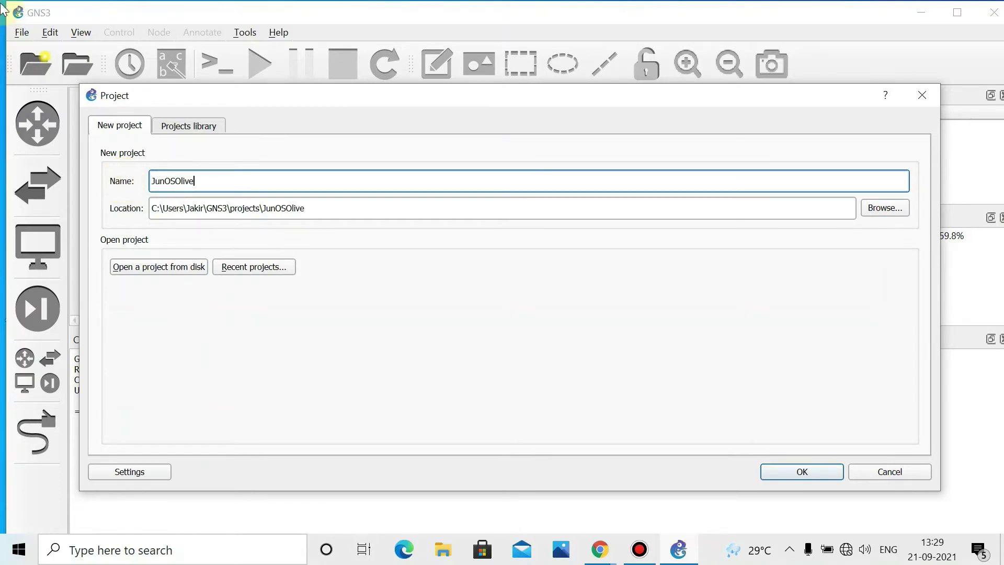
click(792, 471)
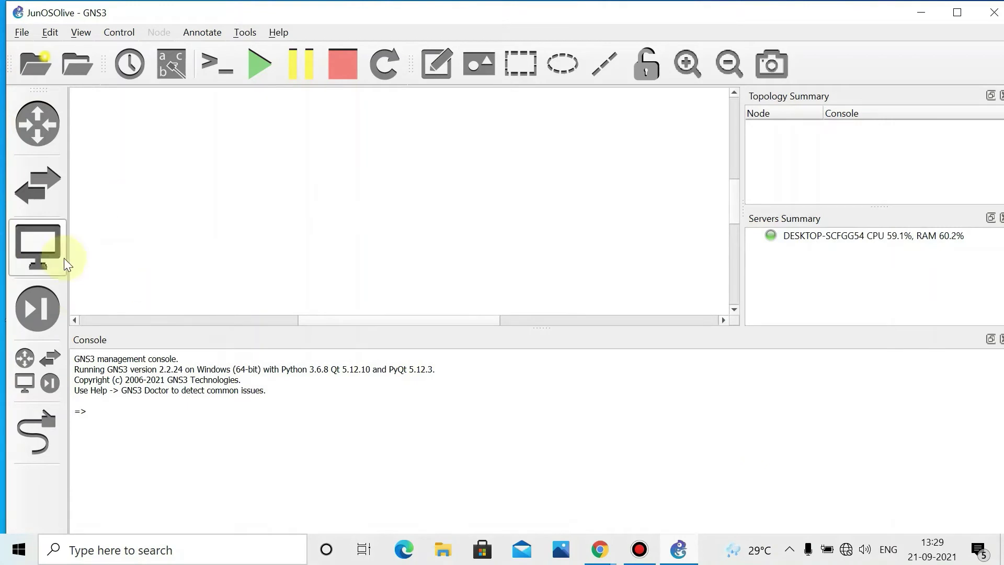
click(33, 234)
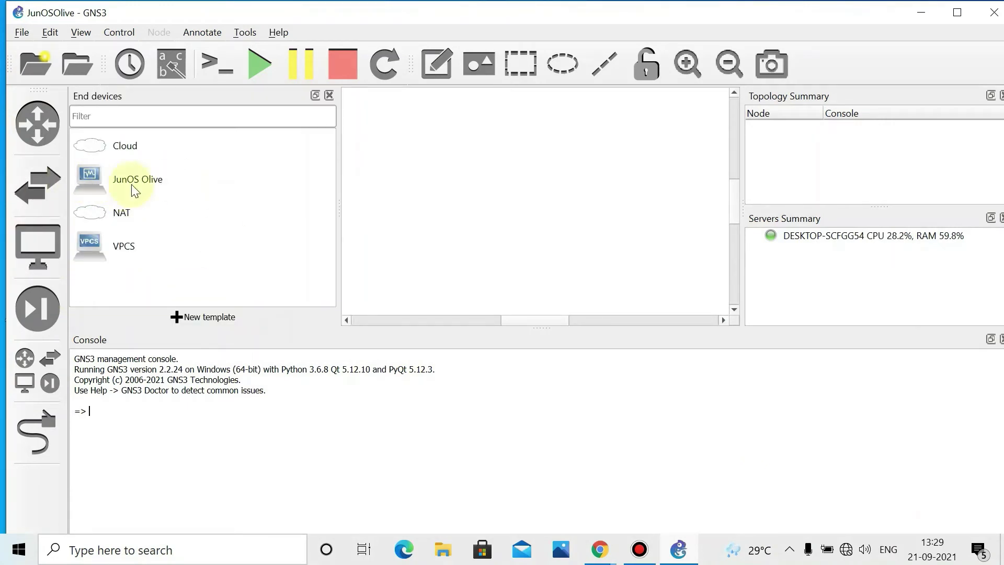
click(93, 183)
drag(92, 178, 170, 196)
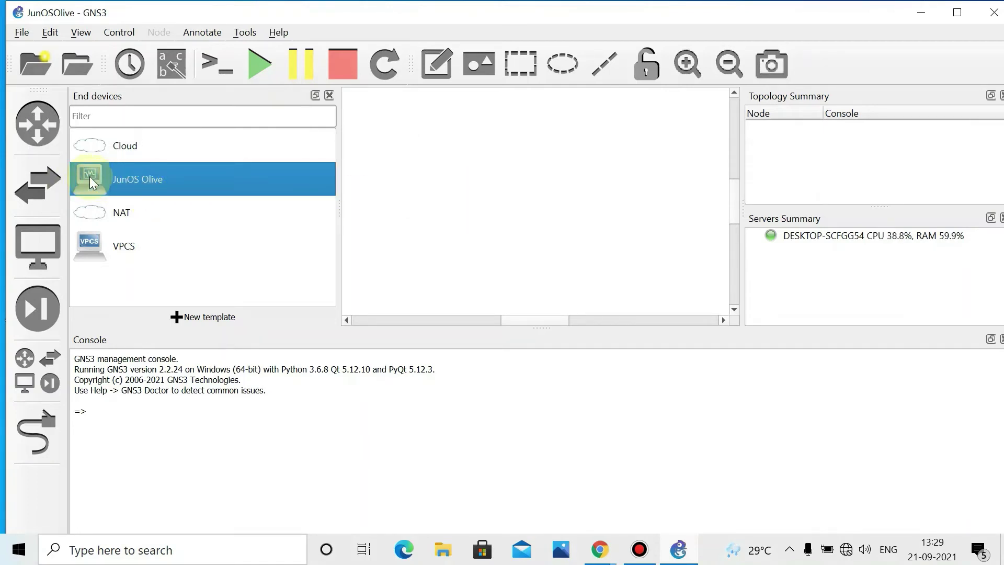
drag(89, 177, 654, 242)
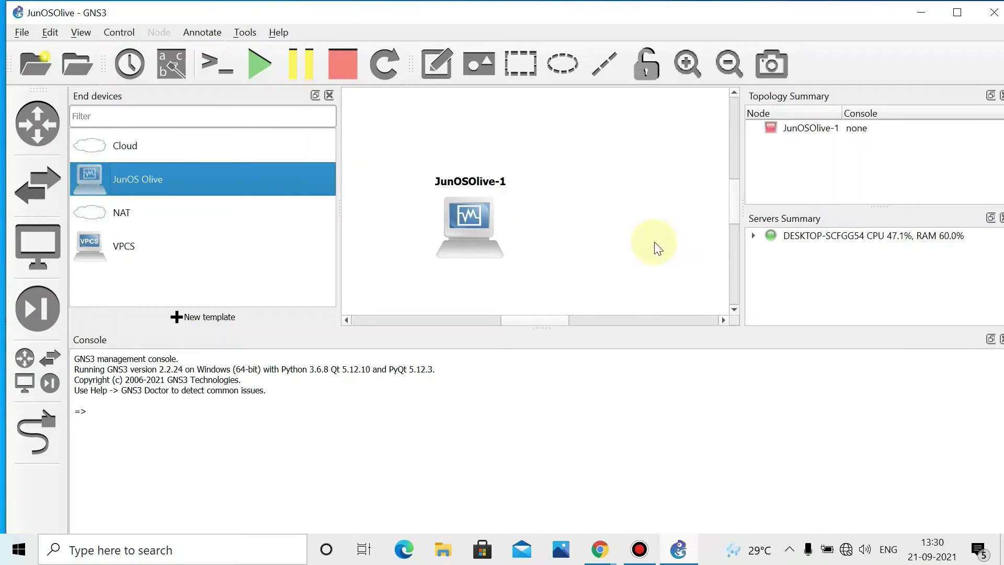
Step: Arrange JunOSOlive-1 and JunOSOlive-2 side by side near the top of the canvas
click(329, 95)
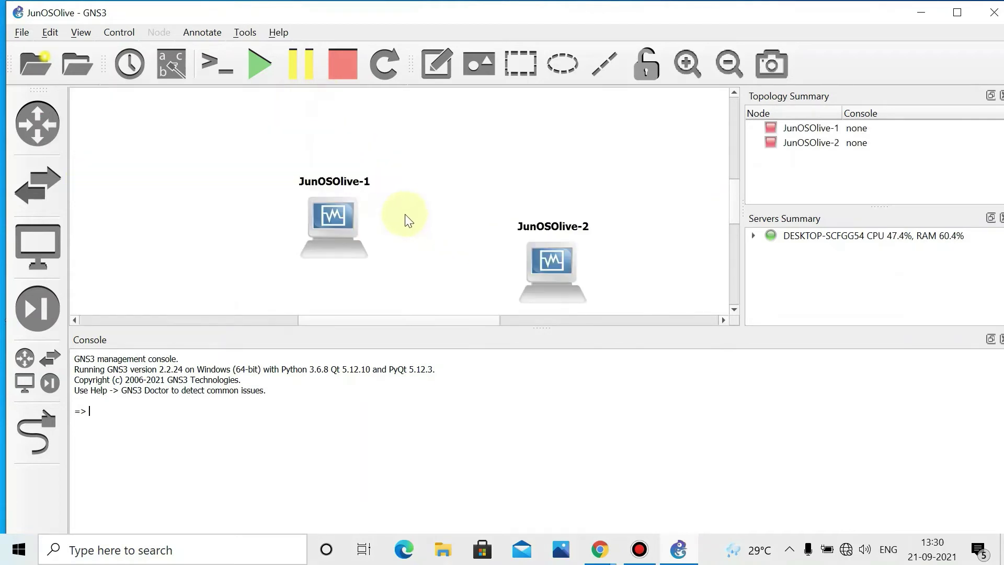
drag(339, 209, 212, 143)
drag(542, 264, 460, 154)
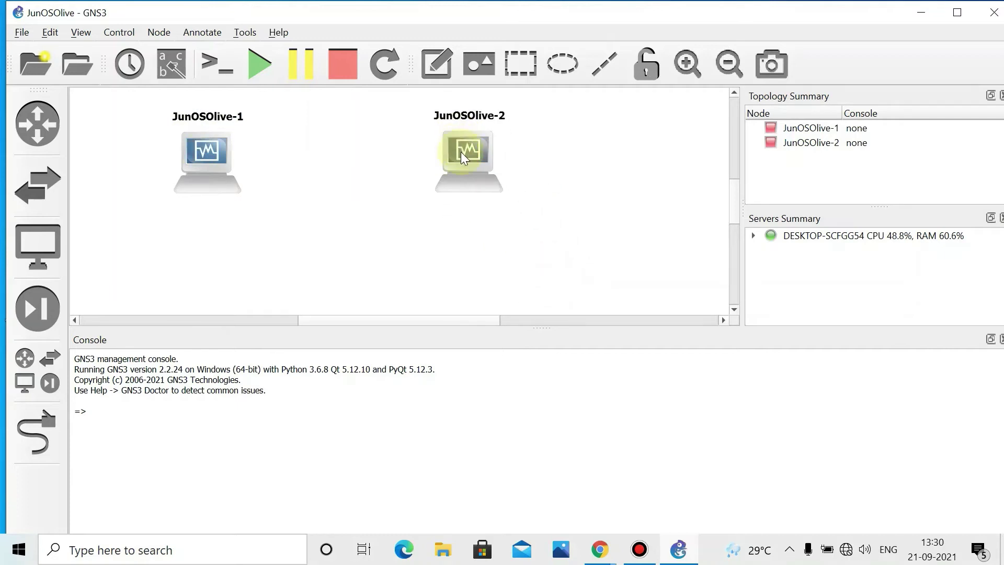
click(38, 186)
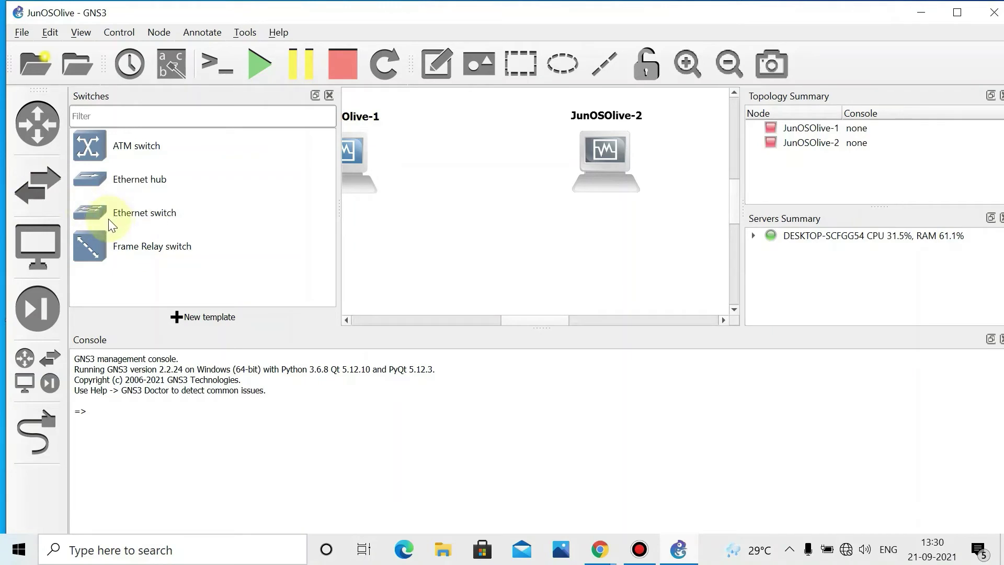
Step: Add an Ethernet switch, Switch1, and position it below and between the Olive nodes
drag(104, 211, 511, 249)
click(329, 97)
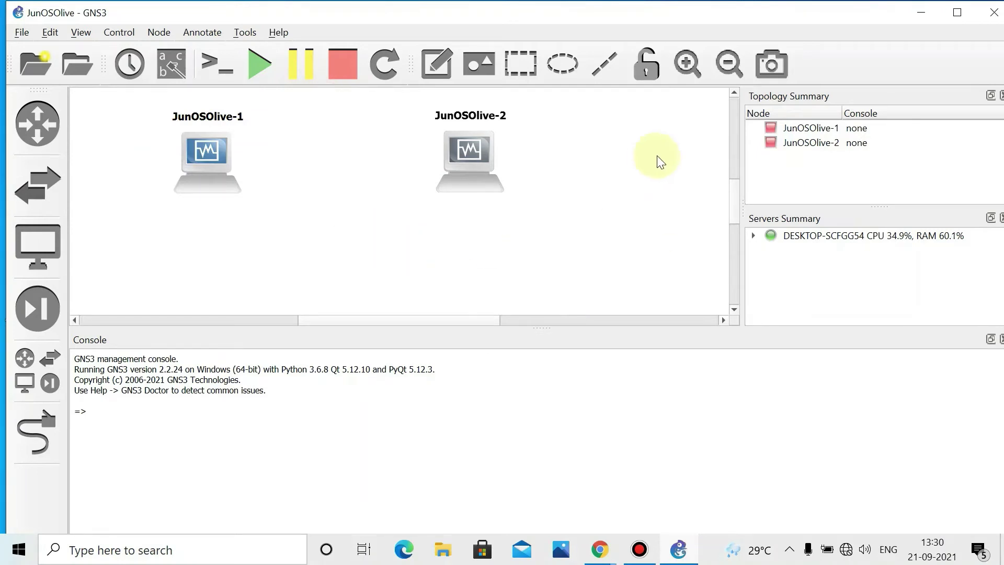
click(403, 260)
drag(402, 260, 339, 235)
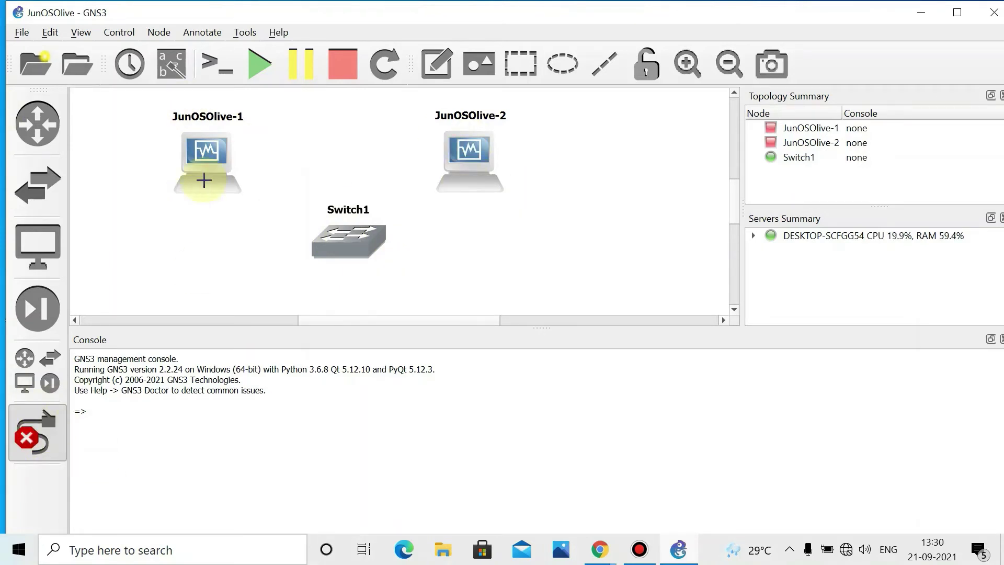
Step: Link JunOSOlive-1 Ethernet1 to Switch1 Ethernet0
click(200, 154)
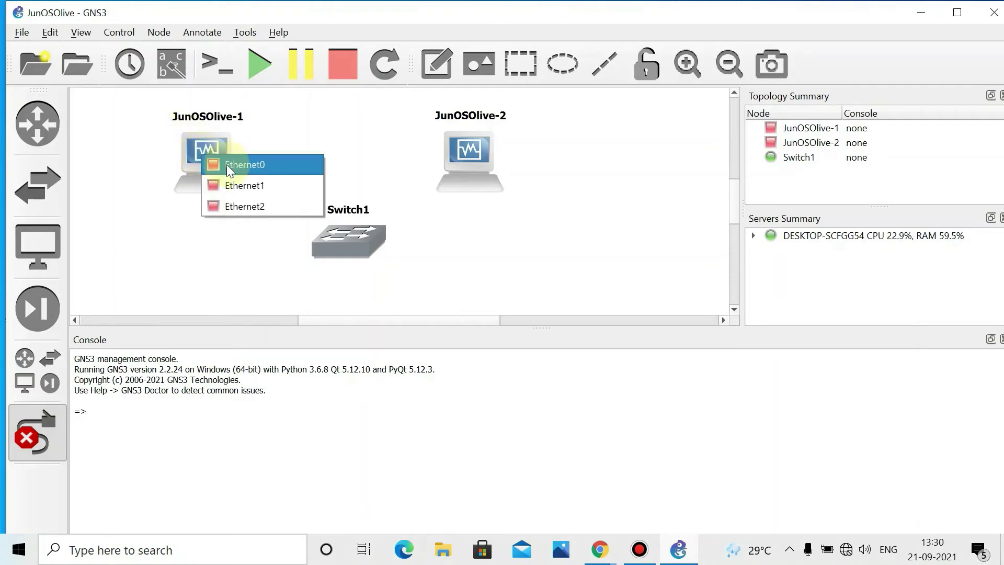
click(246, 185)
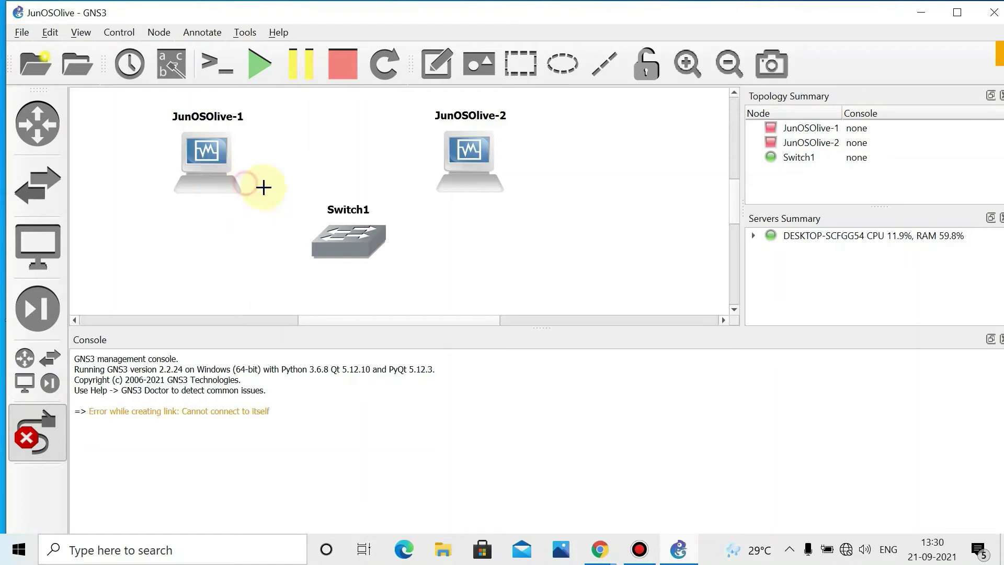
click(344, 242)
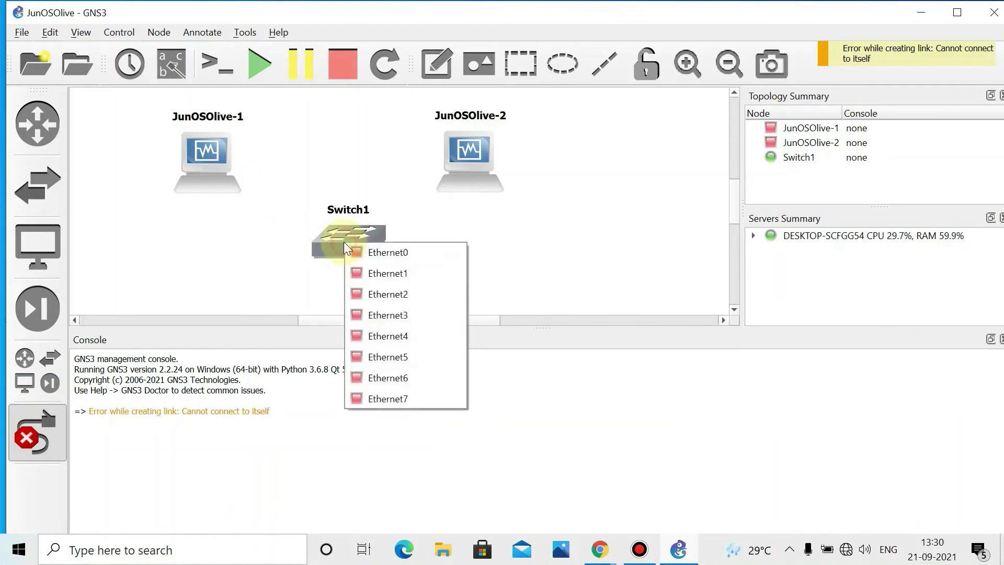
click(378, 253)
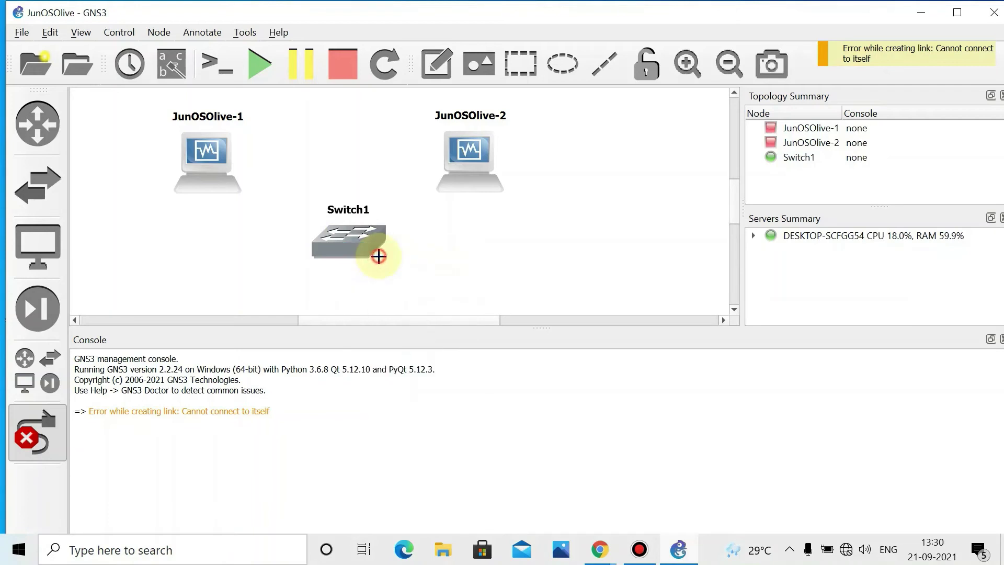
click(210, 163)
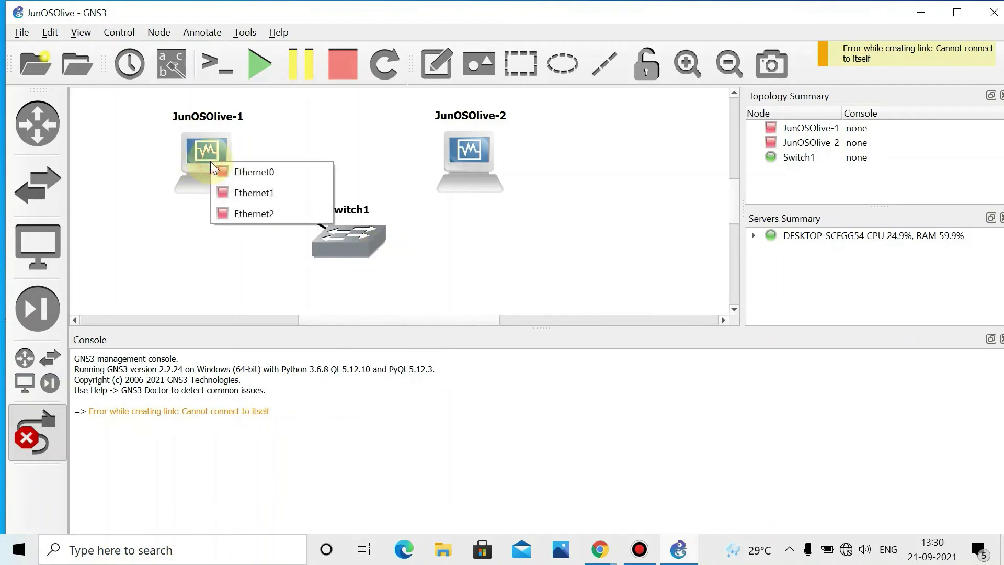
click(244, 193)
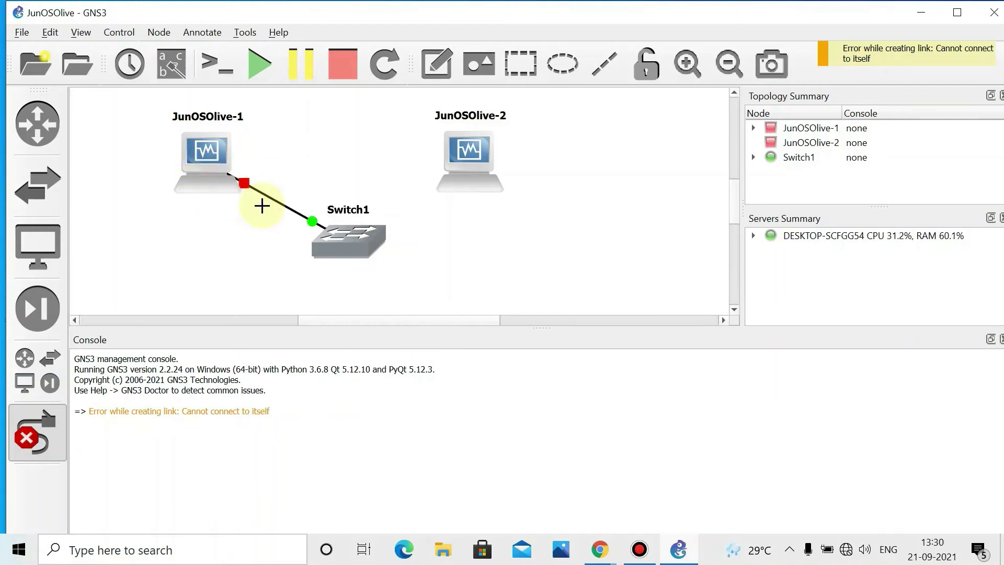
Step: Link JunOSOlive-2 Ethernet1 to Switch1 Ethernet1
click(473, 157)
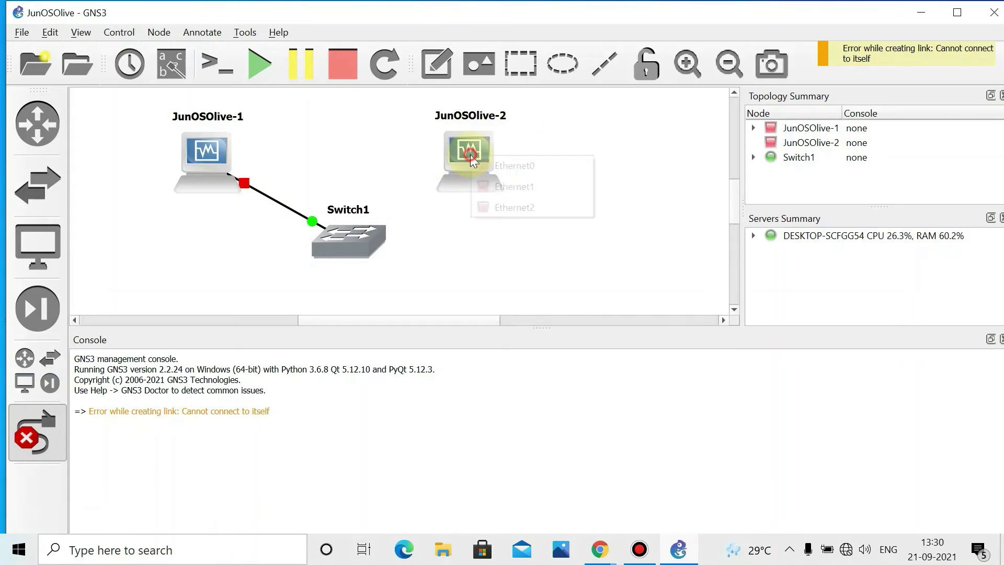
click(503, 186)
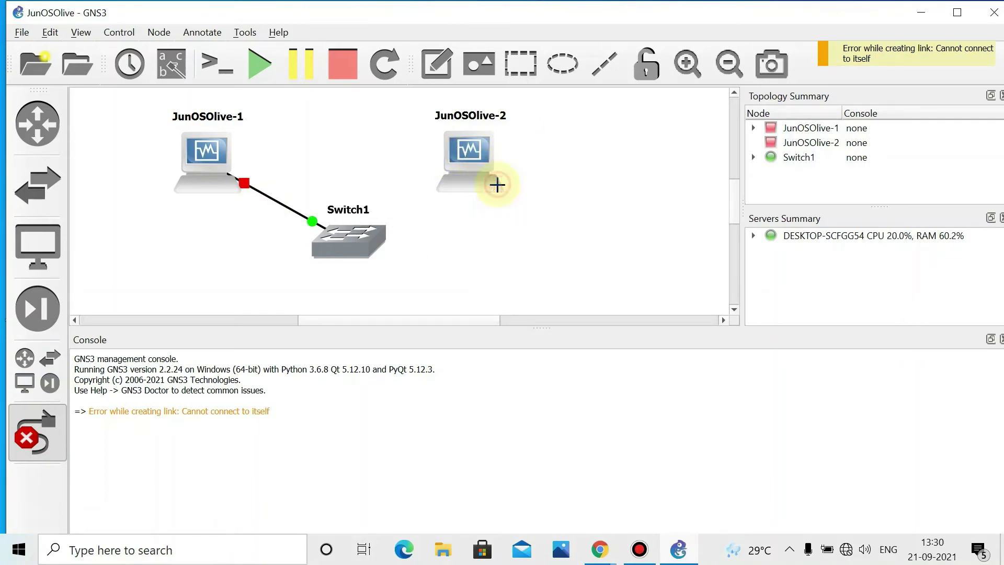
click(378, 234)
click(410, 261)
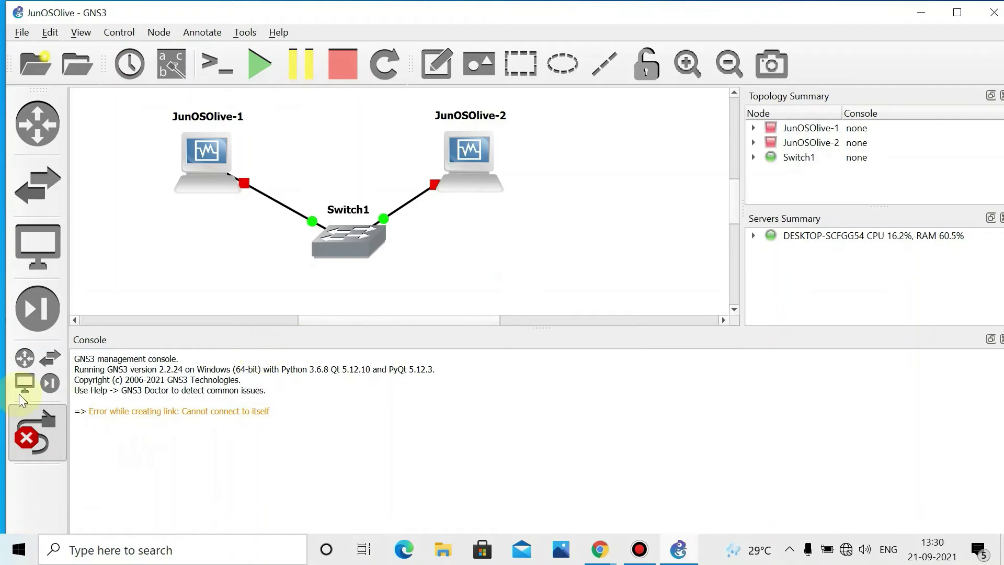
Step: Start the JunOSOlive-1 virtual machine and return to the topology view
click(21, 449)
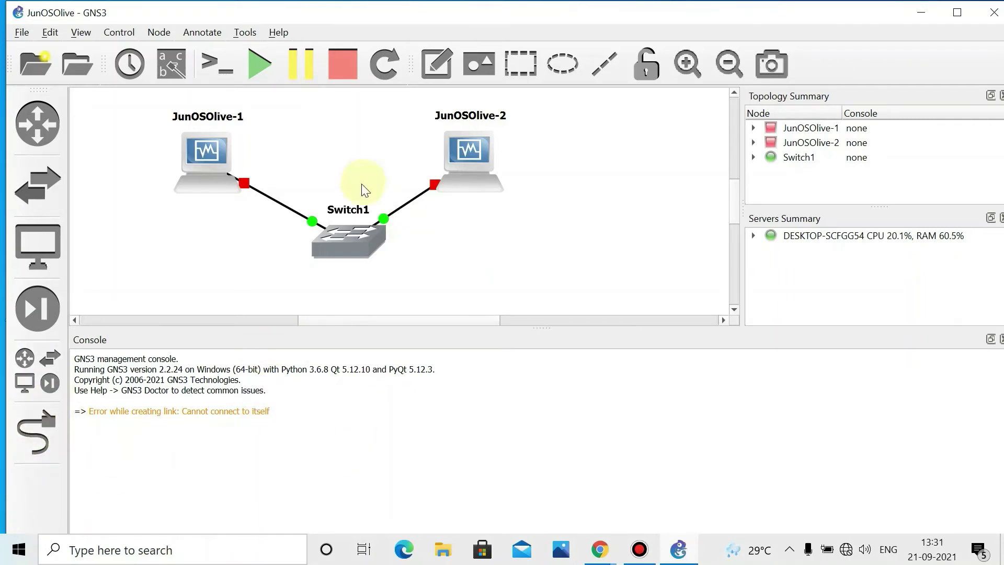
right_click(201, 142)
click(237, 199)
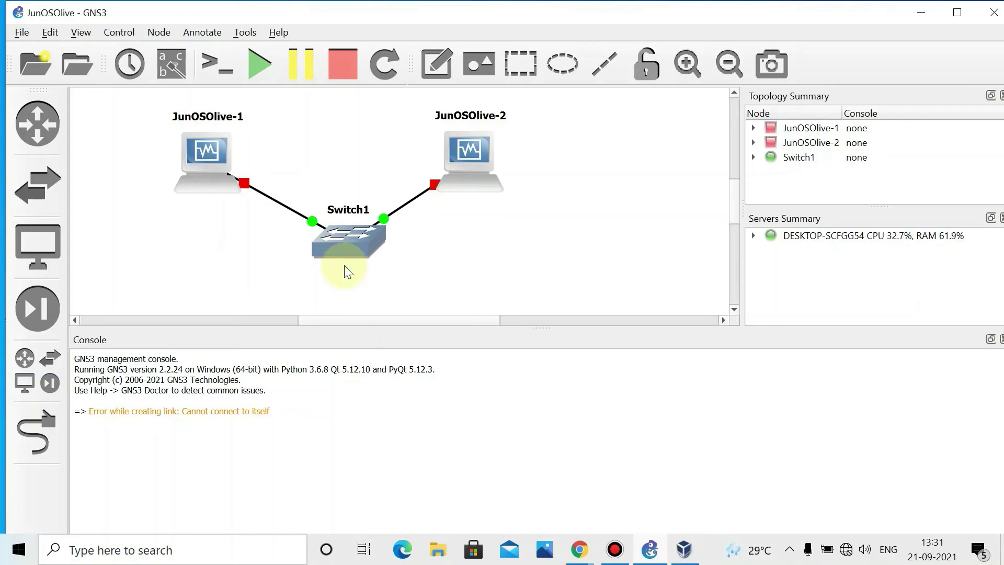
mouse_move(687, 554)
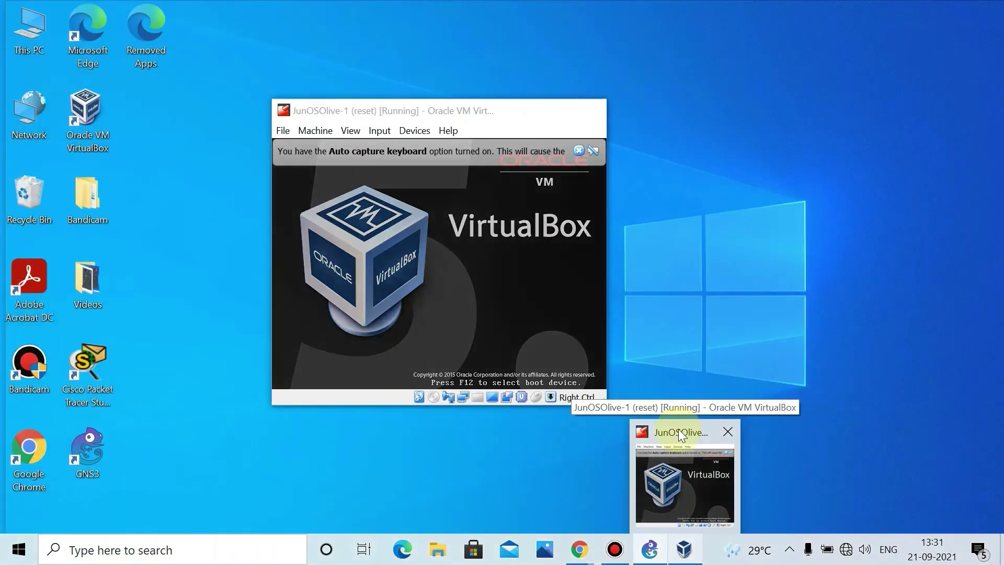
click(679, 481)
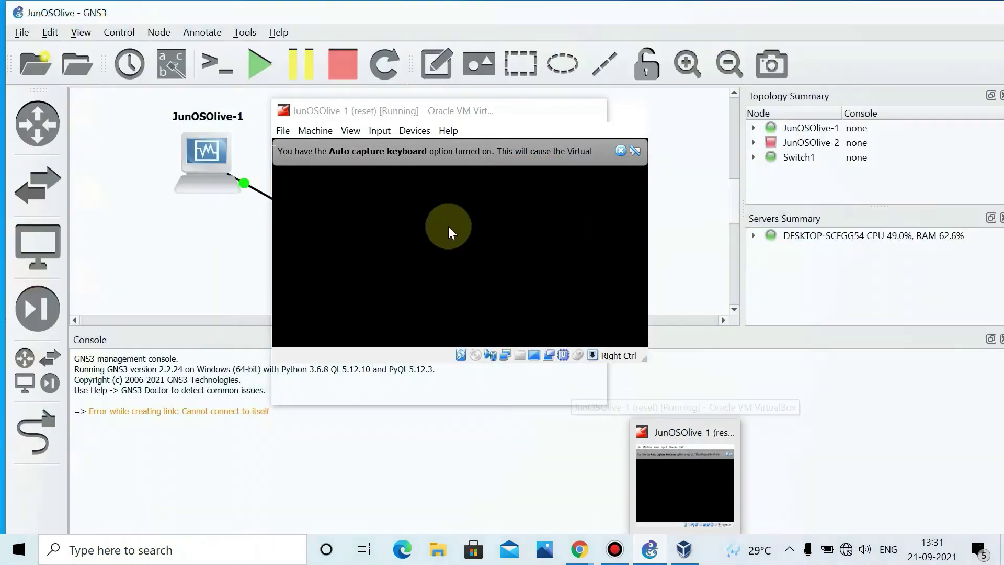
click(683, 550)
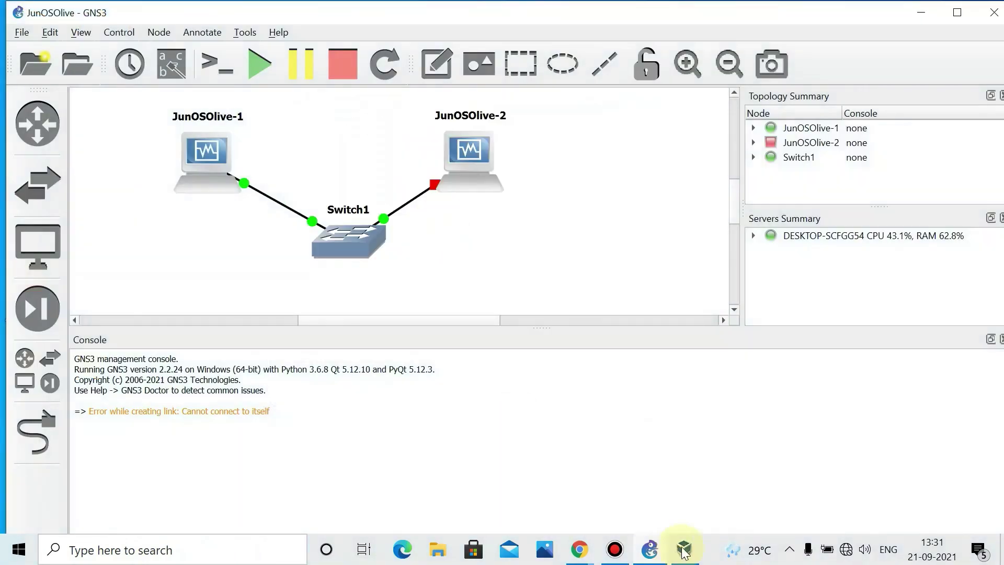
Step: Start the JunOSOlive-2 virtual machine
right_click(467, 148)
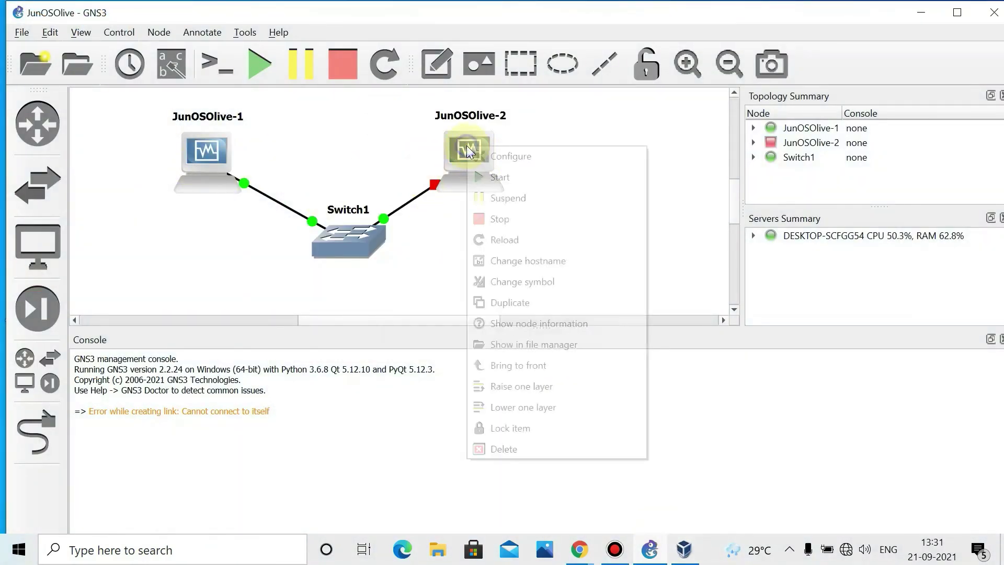
click(510, 181)
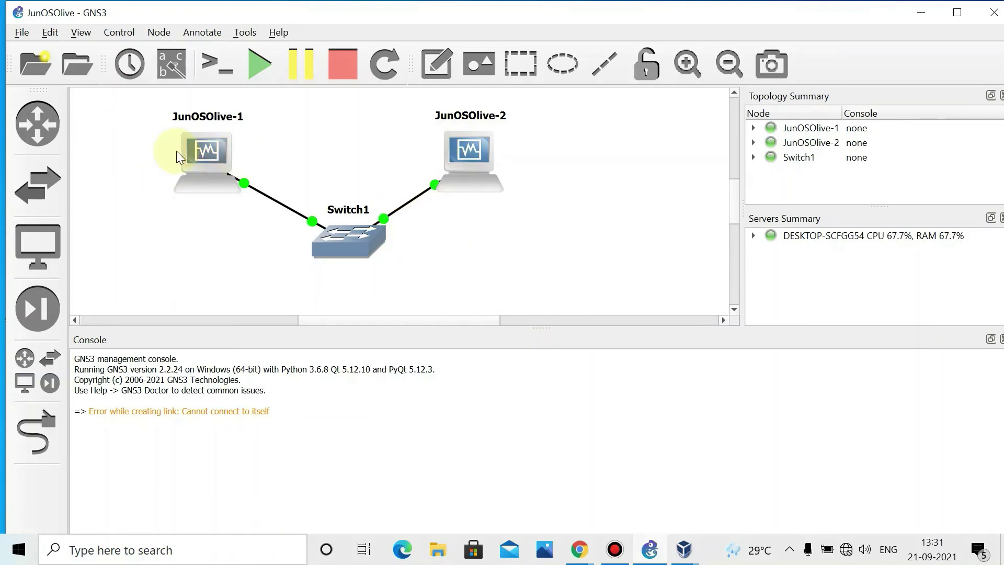
mouse_move(177, 152)
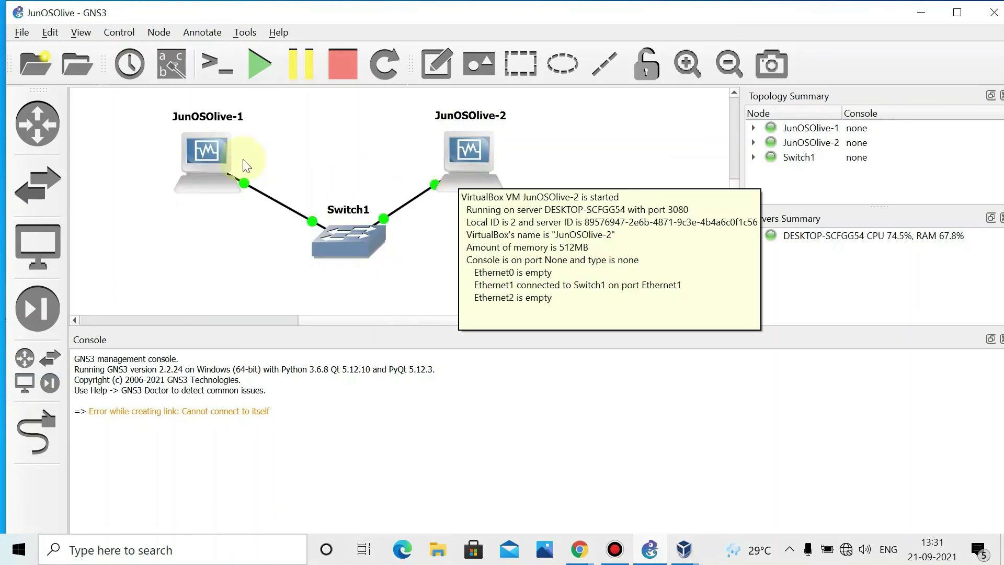
Step: In the JunOSOlive-1 console, dismiss the notices, log in as root and enter cli
mouse_move(213, 158)
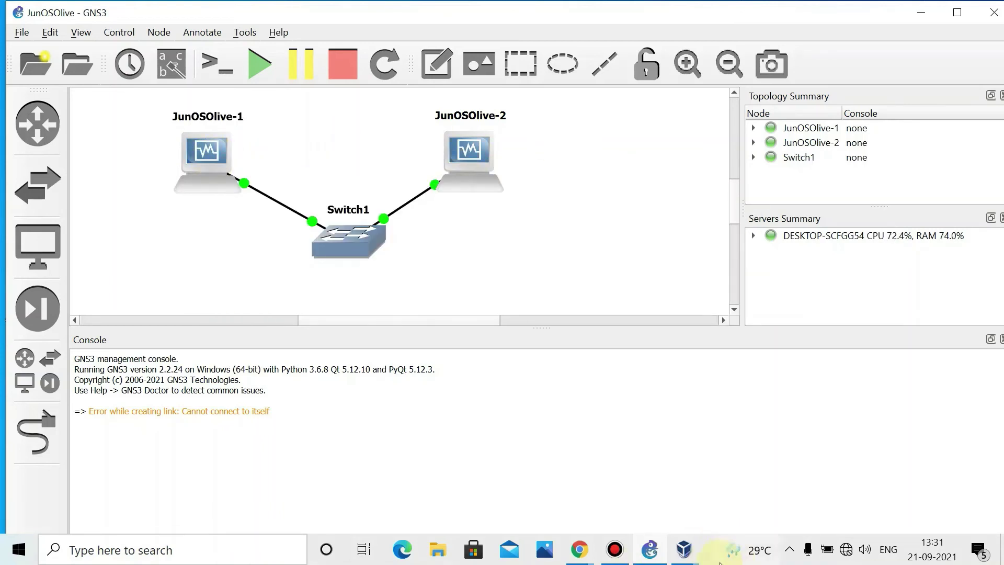
click(684, 550)
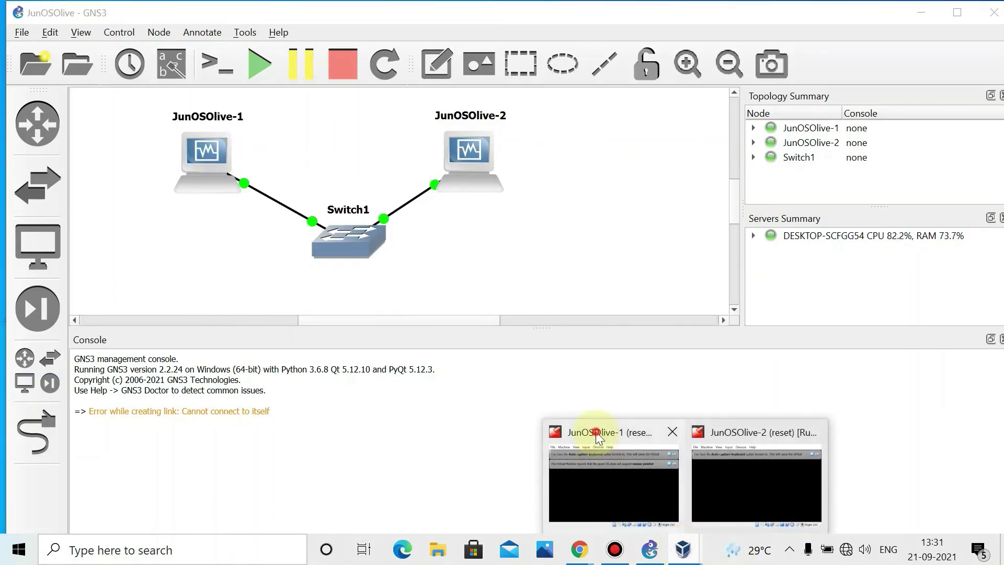
click(596, 433)
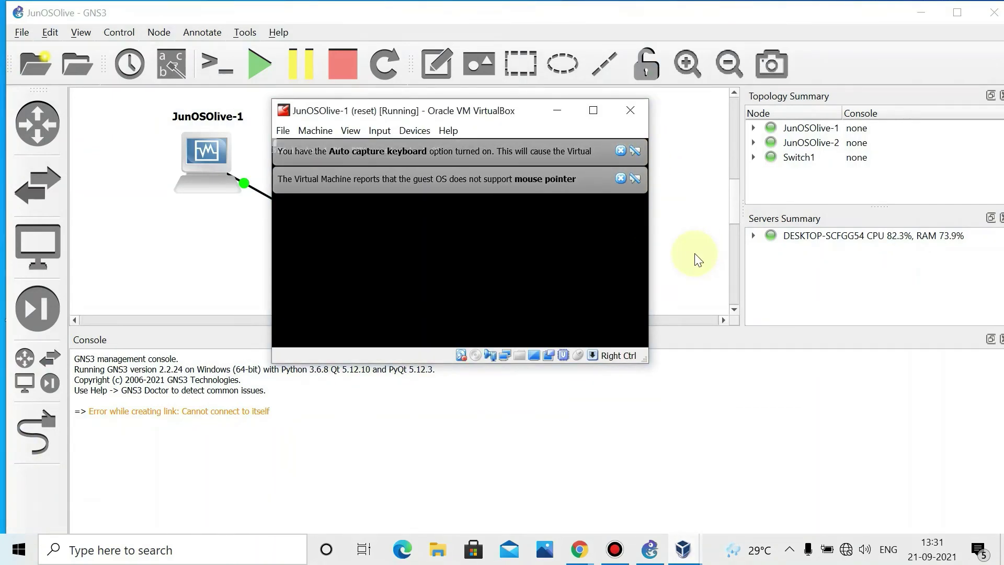
click(617, 178)
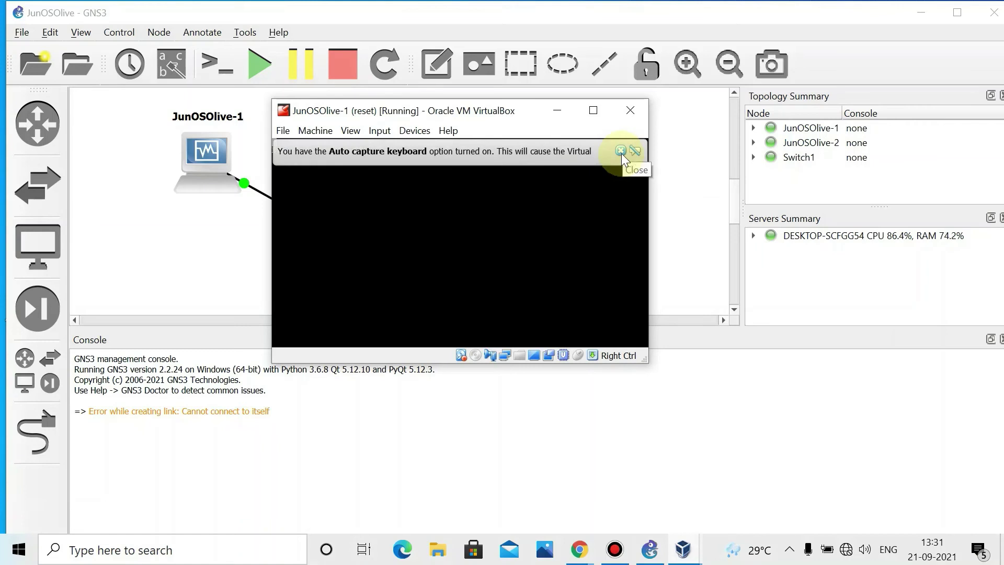
click(620, 151)
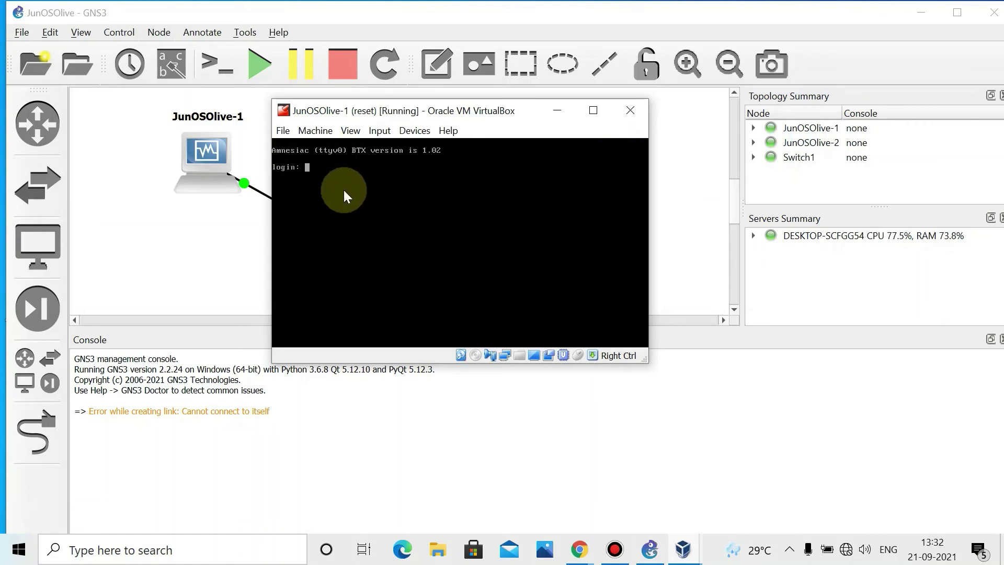
text(root)
key(Return)
text(c)
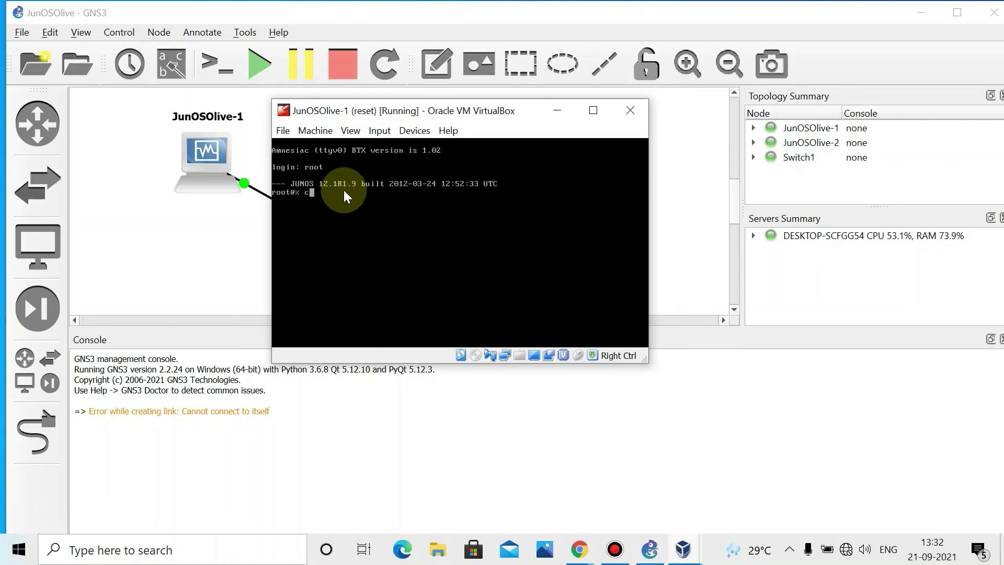
text(li)
key(Return)
Step: Set the root plain-text password in configure mode, then bring up the JunOSOlive-2 console
text(configure)
key(Return)
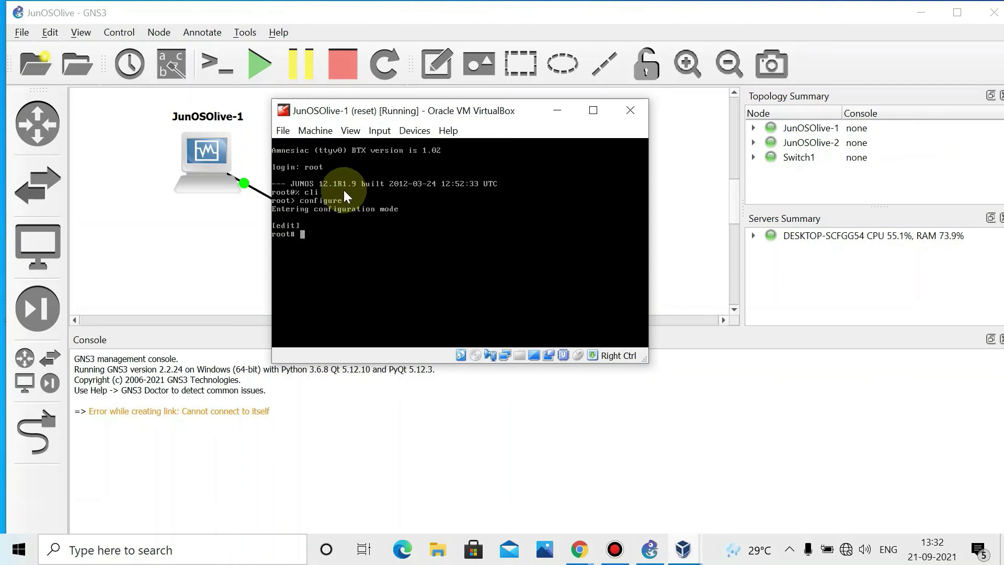
text(set system root-authentication )
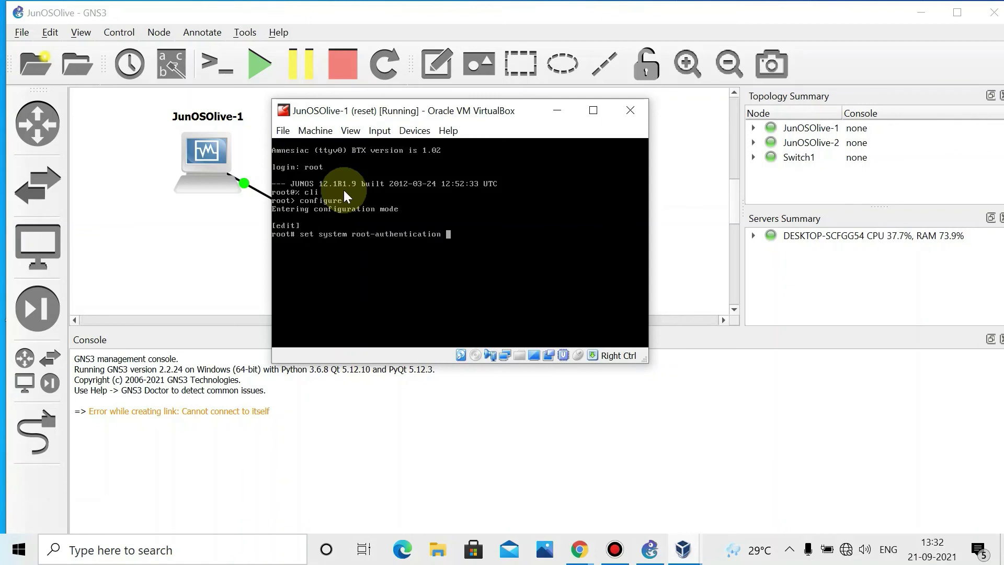
text(plain-text-password)
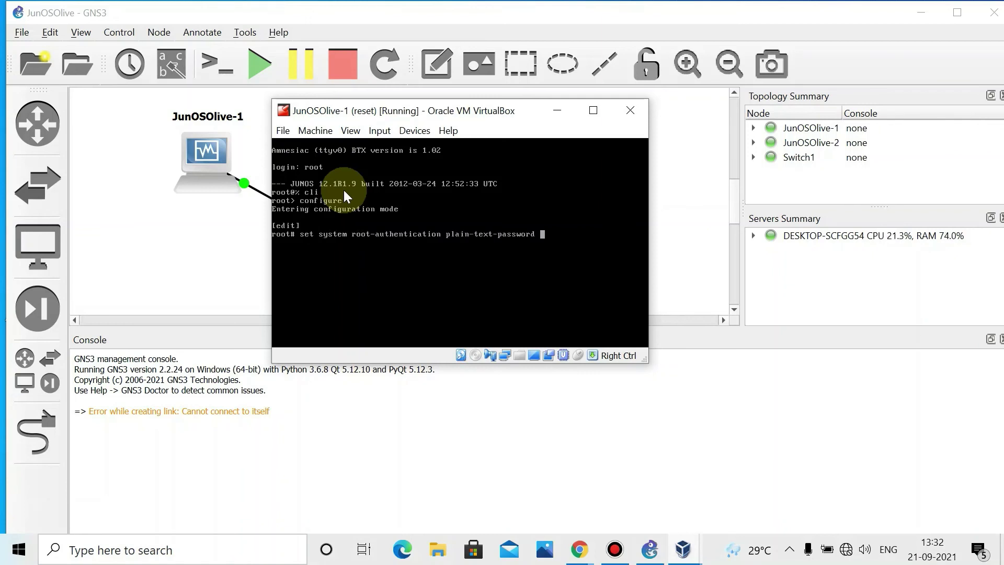
key(Return)
key(Return)
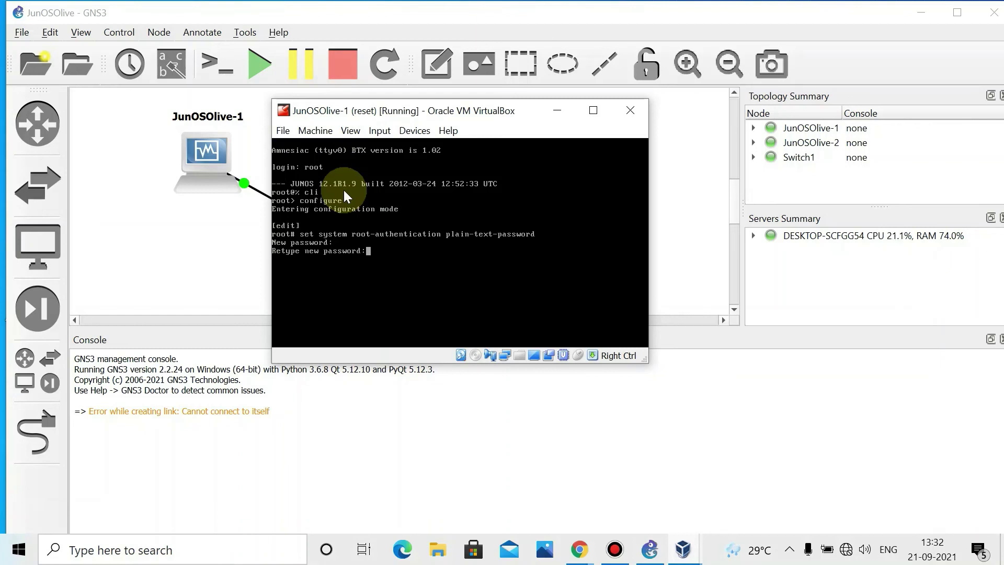
key(Return)
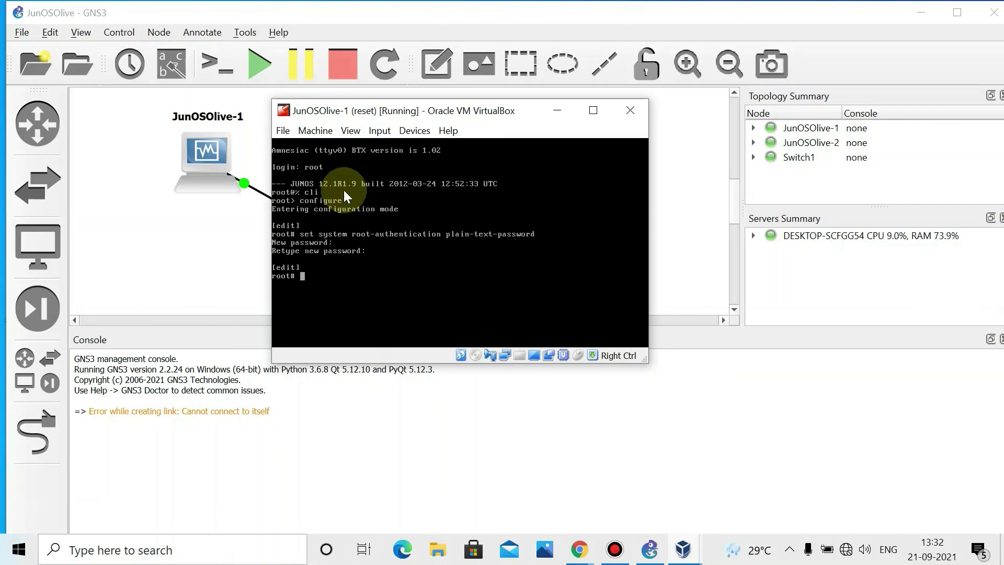
click(682, 549)
click(751, 434)
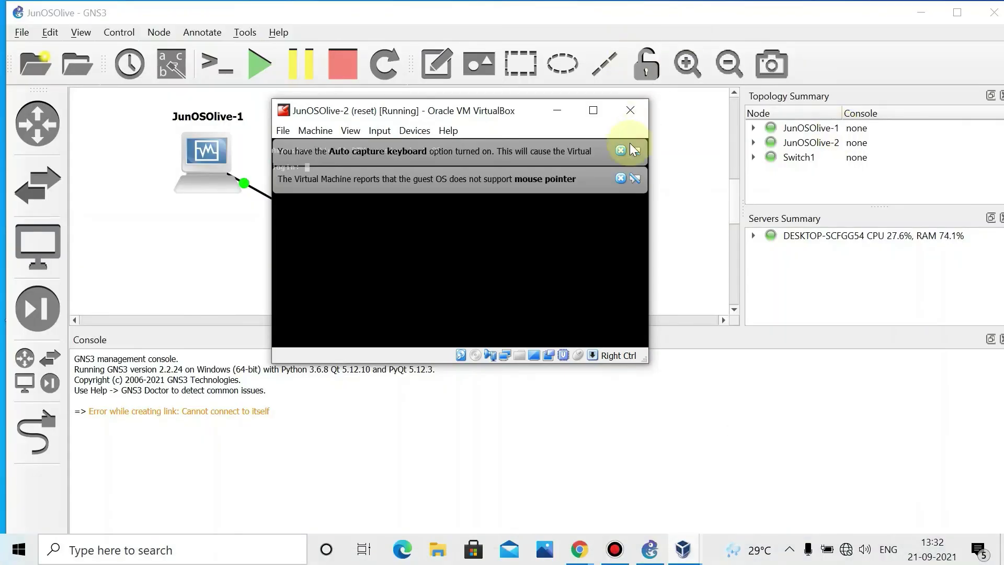